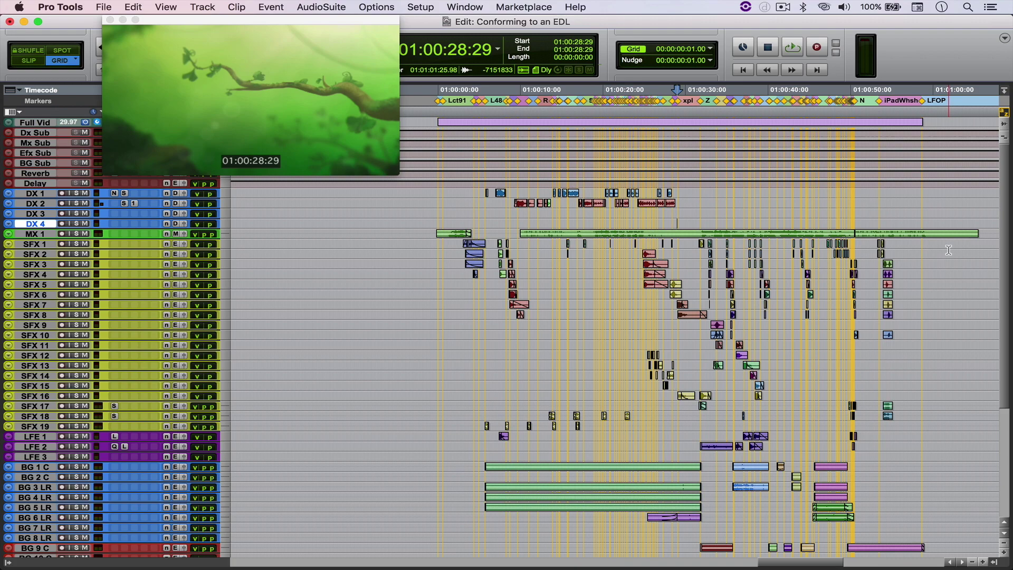
# Switch to the Pages document and examine the Final Cut and Pro Tools edit lists with each scene's from and to timecodes.
pyautogui.press('super+Tab')
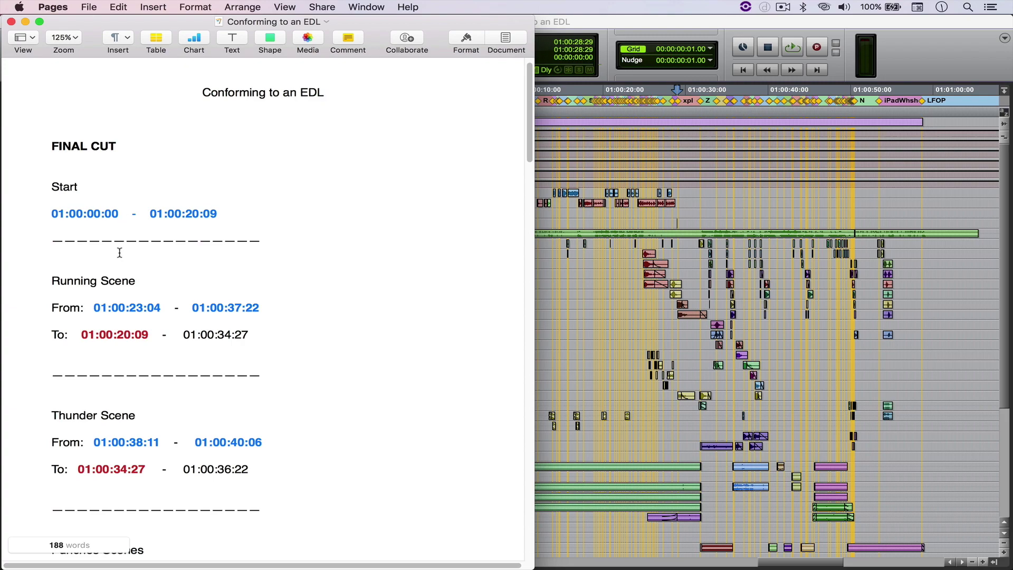
pyautogui.scroll(-3, 95, 362)
pyautogui.scroll(-2, 94, 362)
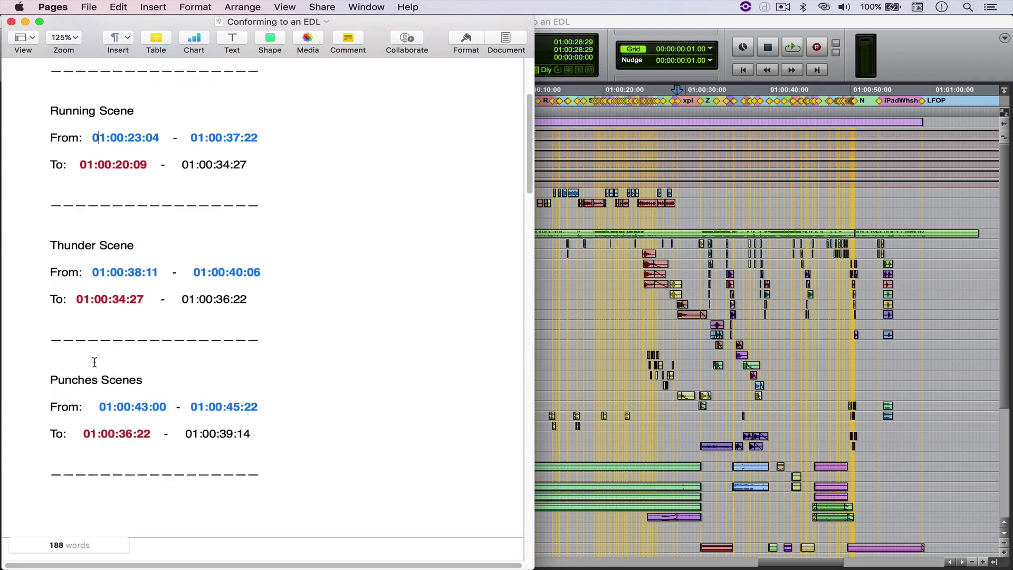
pyautogui.scroll(3, 95, 360)
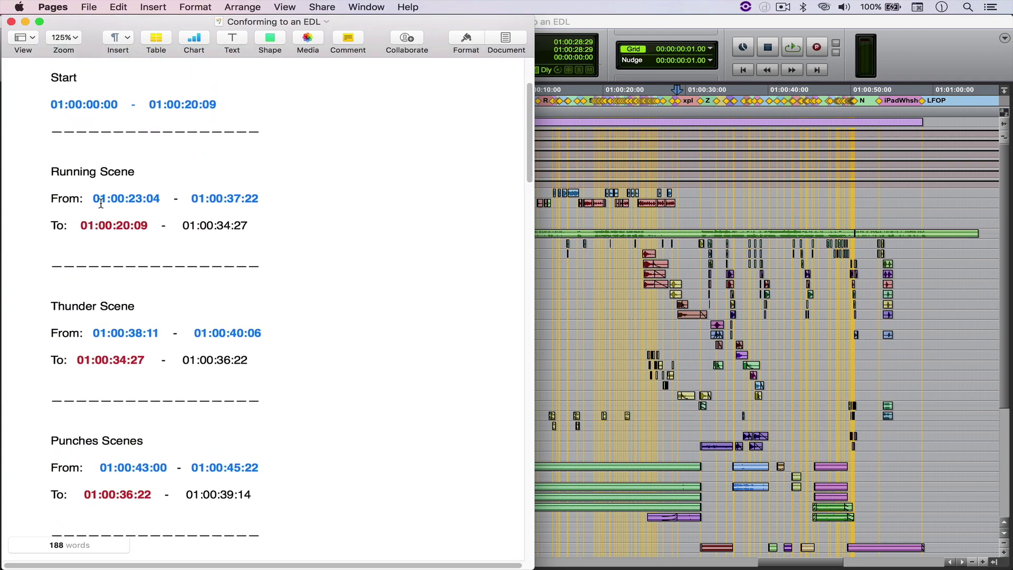
pyautogui.moveTo(95, 199); pyautogui.dragTo(263, 197)
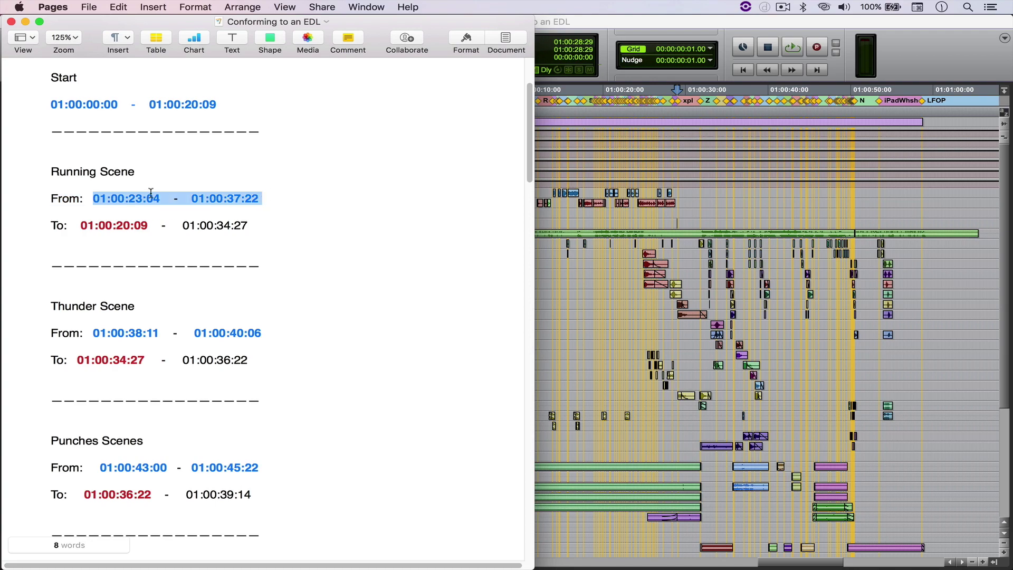
pyautogui.click(118, 200)
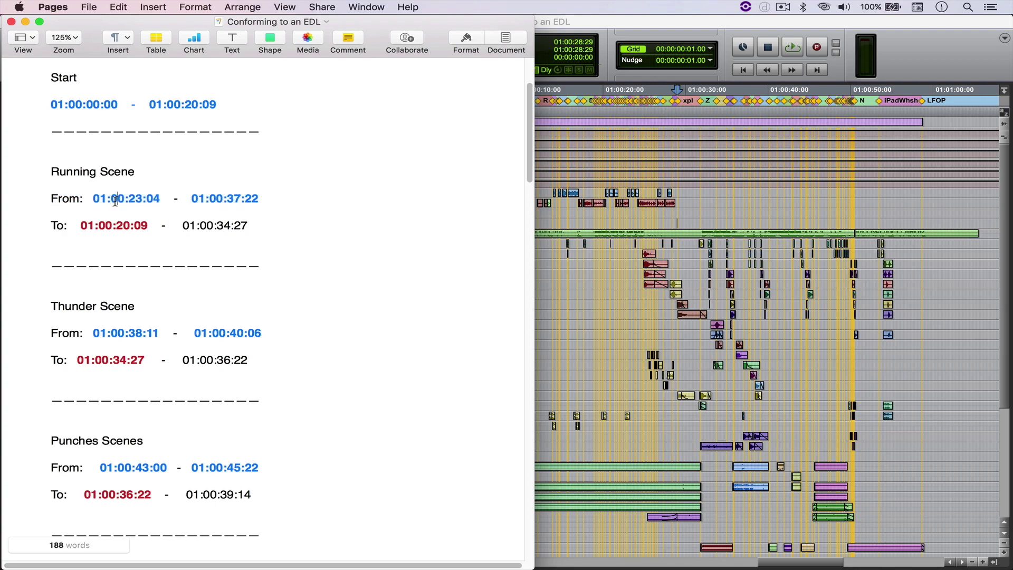
pyautogui.click(88, 226)
pyautogui.click(85, 230)
pyautogui.scroll(-15, 111, 200)
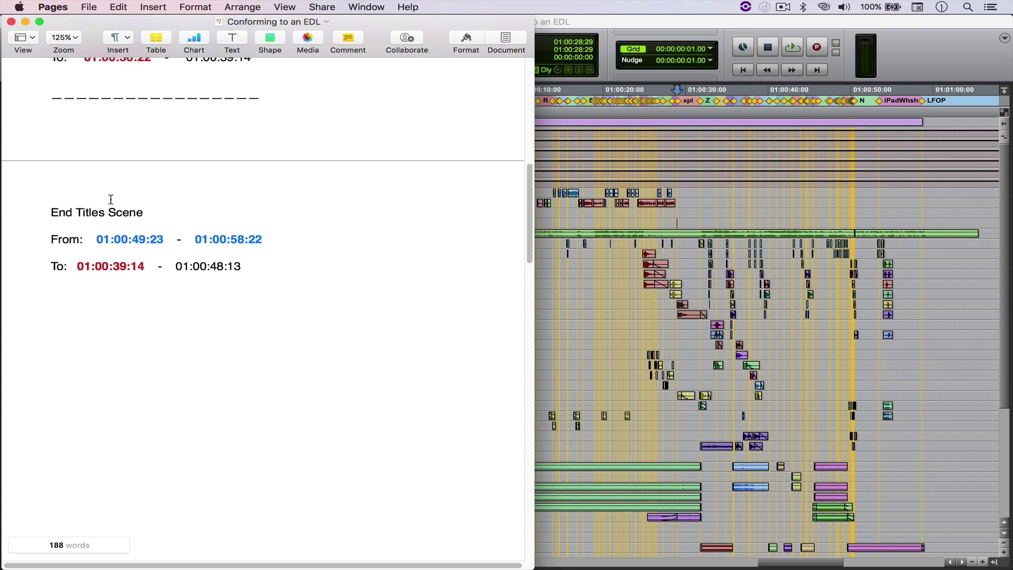
pyautogui.scroll(-5, 111, 200)
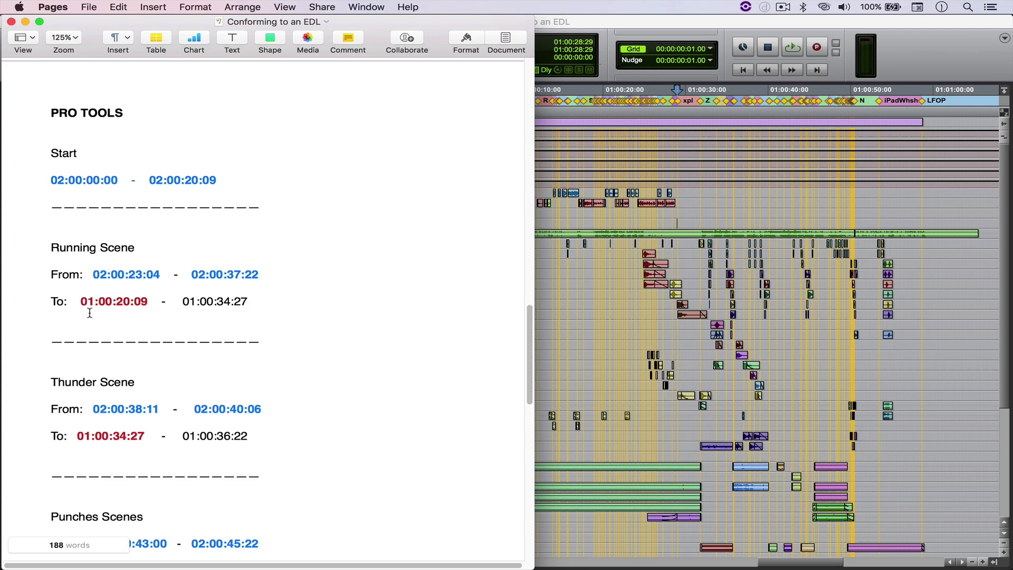
pyautogui.scroll(15, 89, 313)
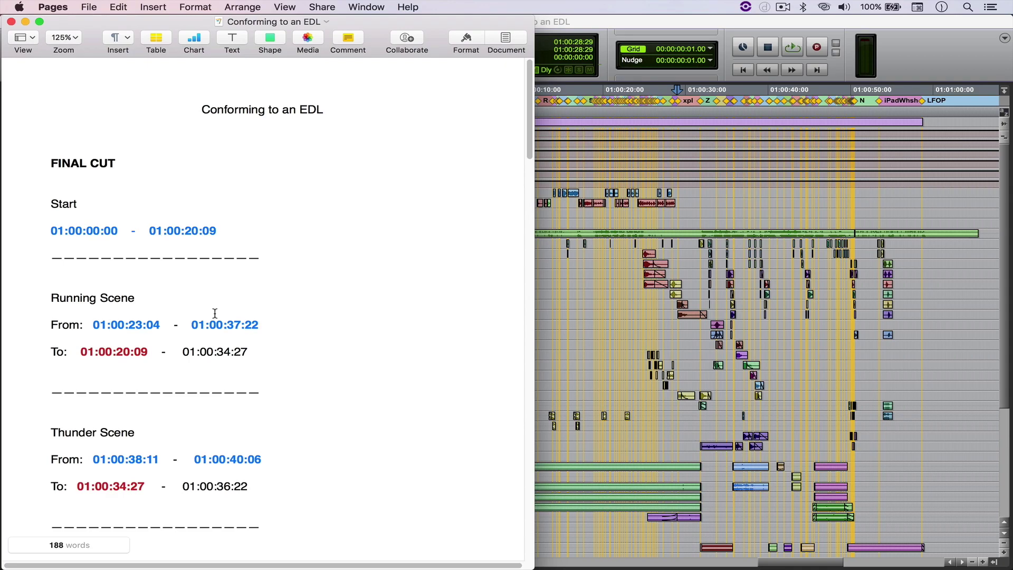
# Switch to Final Cut Pro, duplicate the Rayman Adventures Launch Trailer clip directly above the original, and disable the original clip.
pyautogui.press('super+Tab')
pyautogui.press('super+Tab')
pyautogui.press('super+Tab')
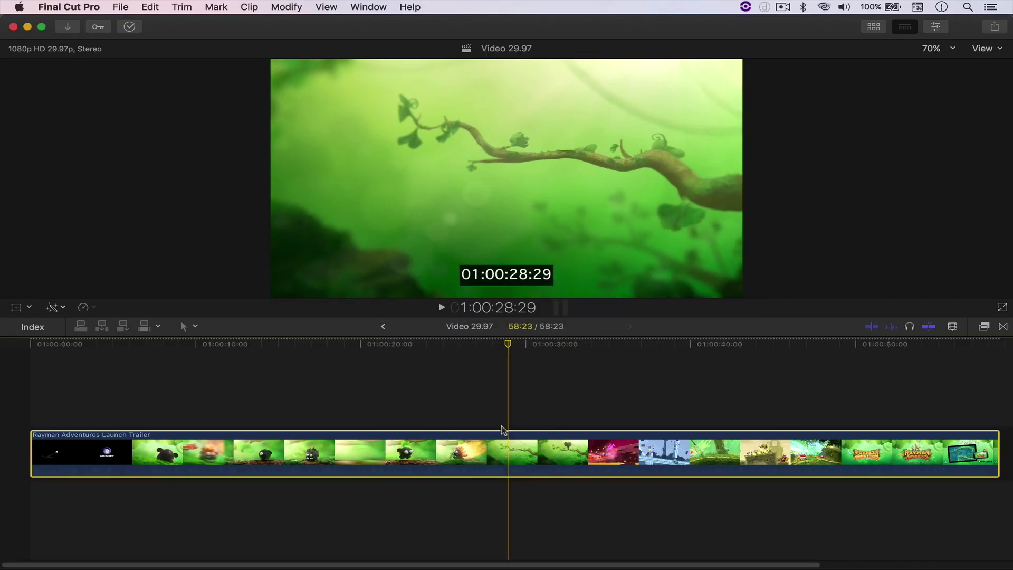
pyautogui.moveTo(485, 446); pyautogui.dragTo(484, 421)
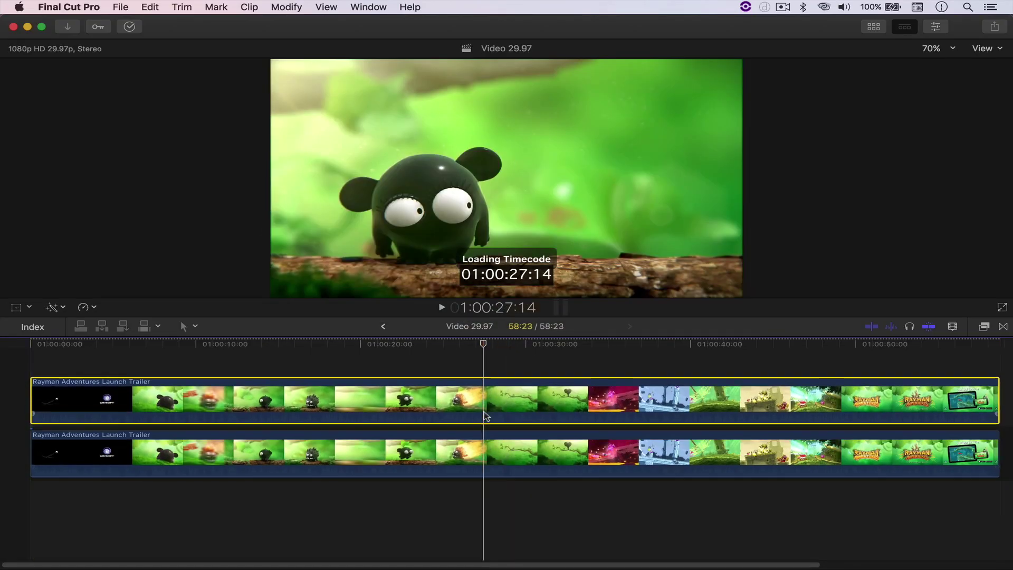
pyautogui.click(466, 451)
pyautogui.press('v')
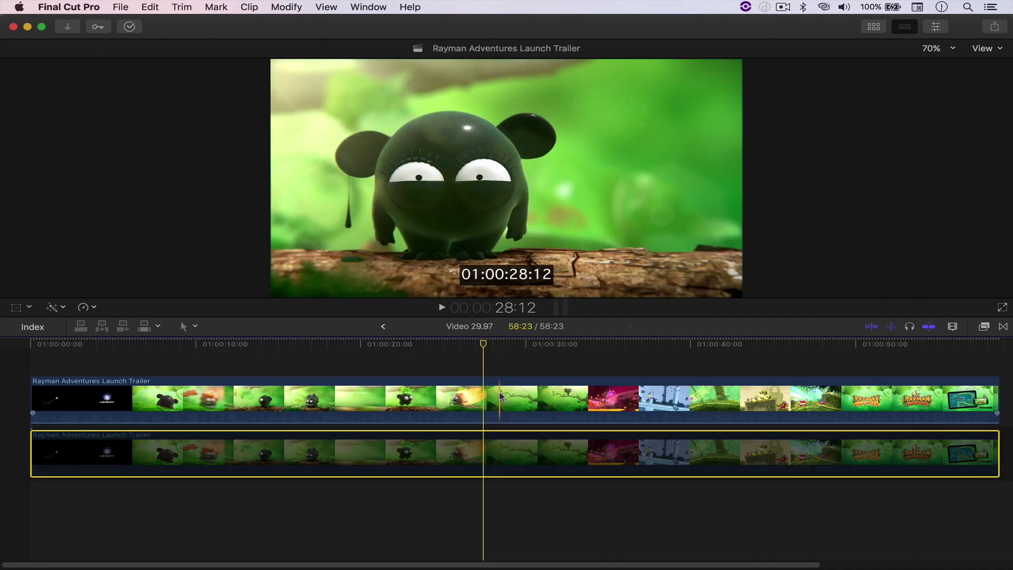
# Copy the Start section's end timecode 01:00:20:09 from the Pages list and split the upper trailer clip there in Final Cut Pro.
pyautogui.press('super+Tab')
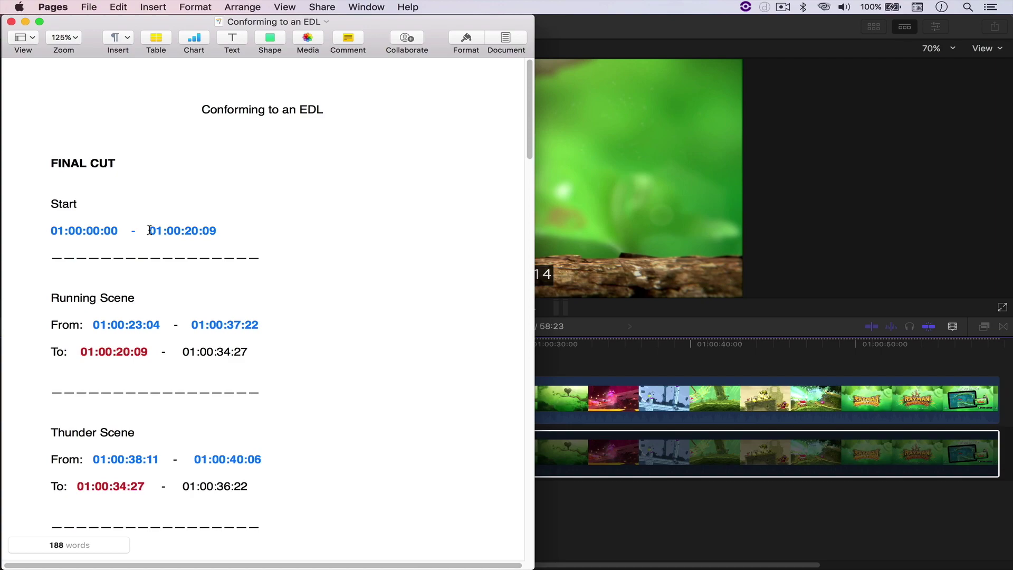
pyautogui.moveTo(149, 230); pyautogui.dragTo(219, 227)
pyautogui.press('super+c')
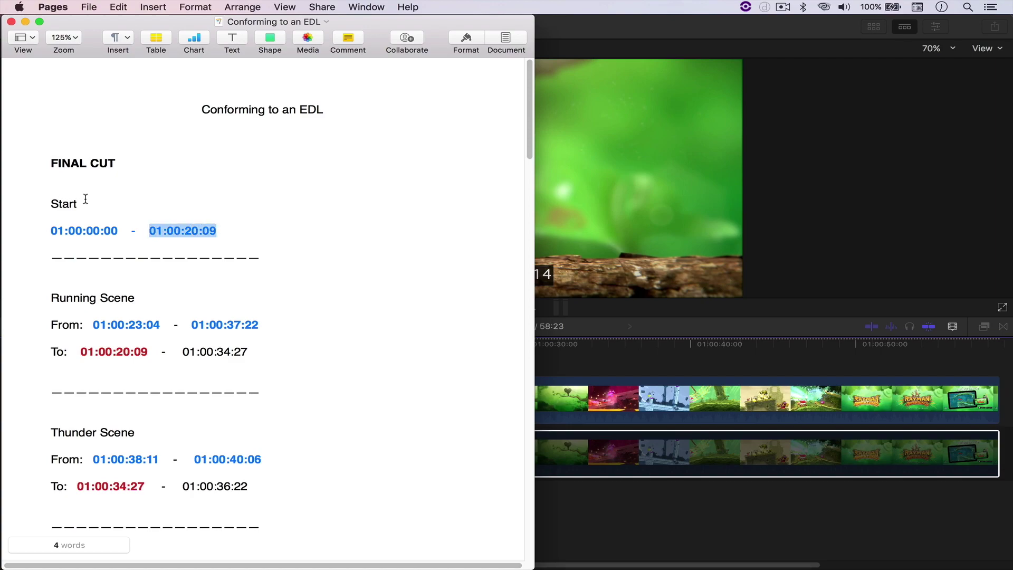
pyautogui.press('super+Tab')
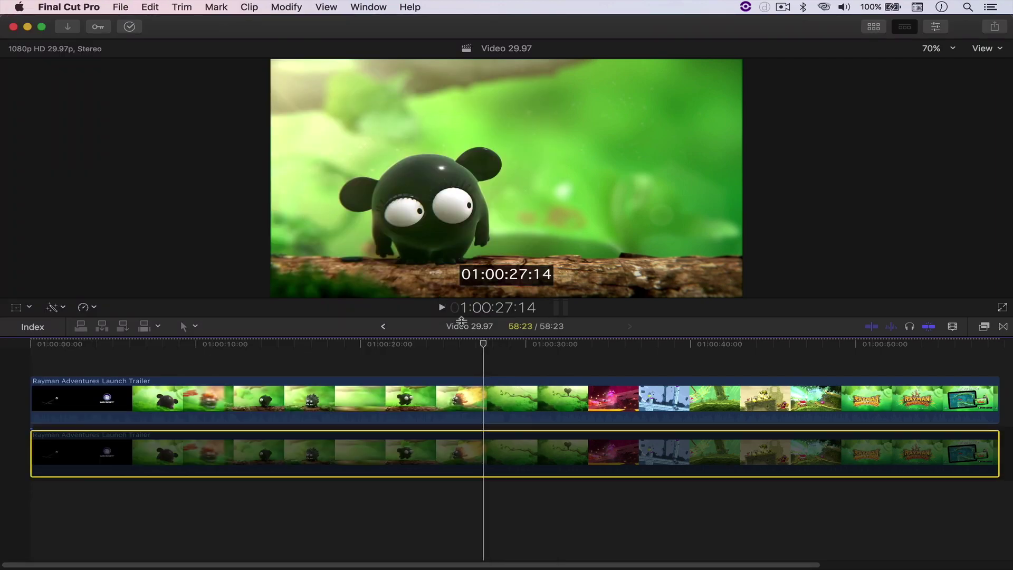
pyautogui.click(484, 308)
pyautogui.press('super+v')
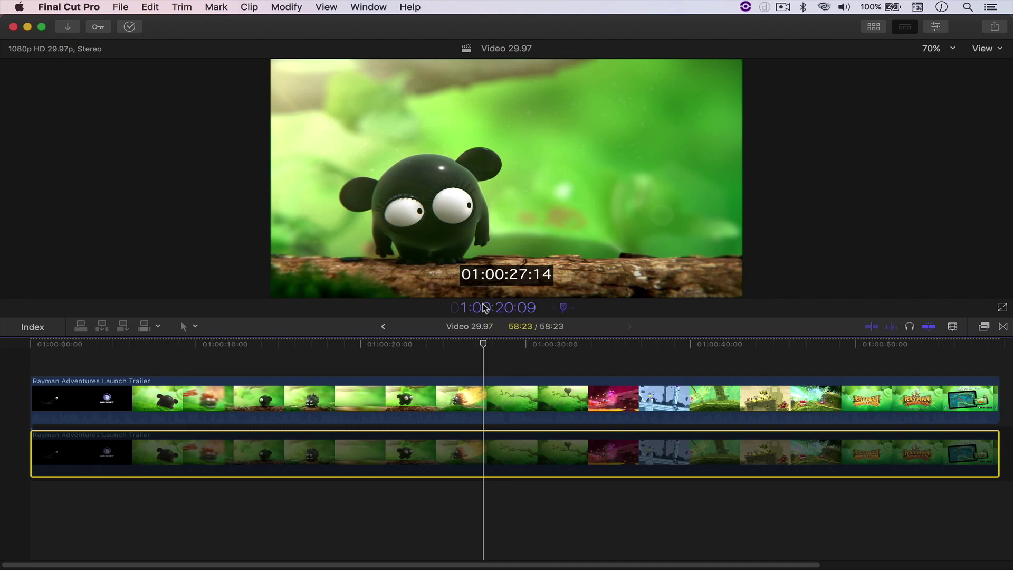
pyautogui.press('Return')
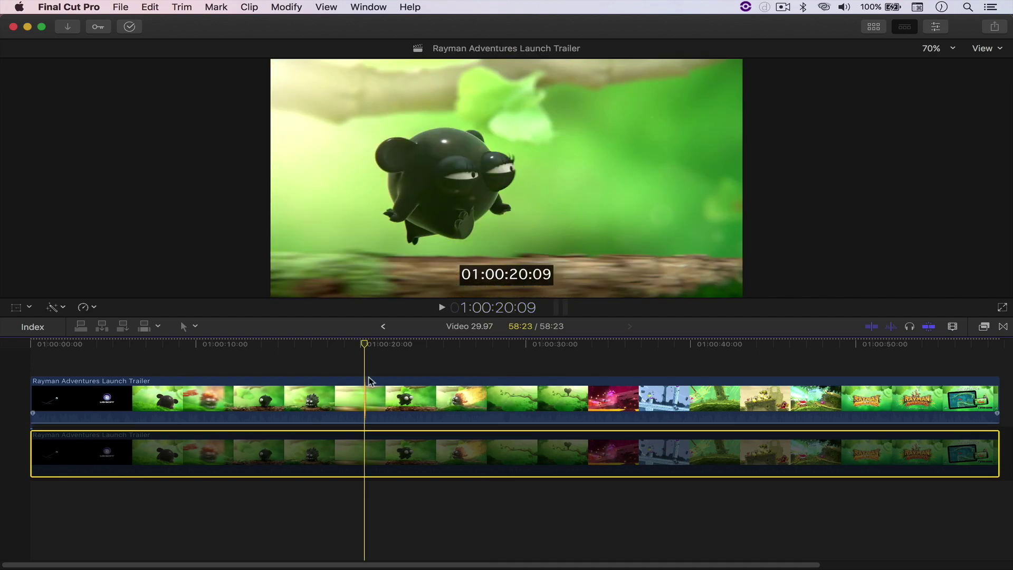
# Copy the Running Scene's source start 01:00:23:04 from the Pages list and add a marker there on the upper clip in Final Cut Pro.
pyautogui.press('super+Tab')
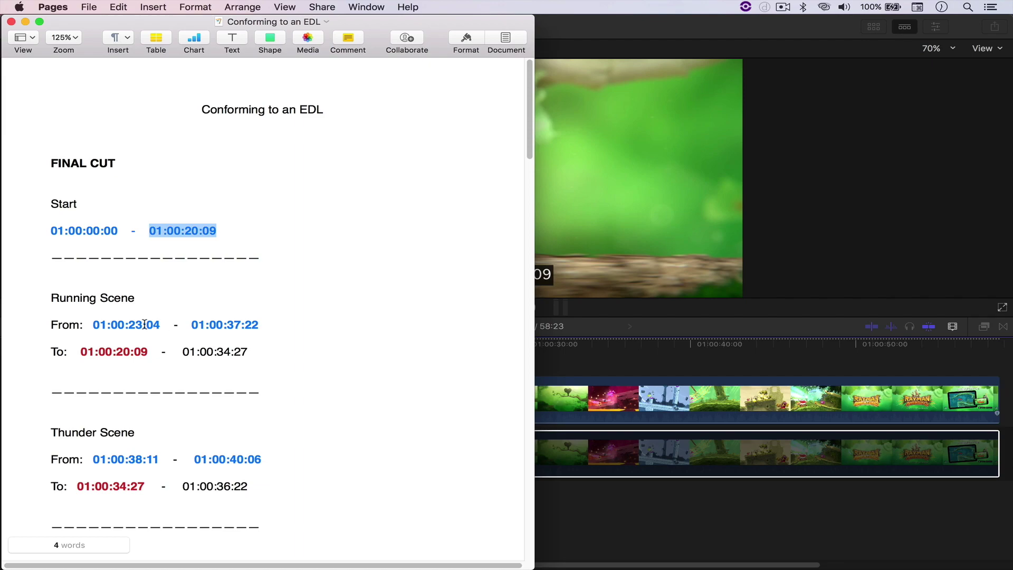
pyautogui.moveTo(95, 323); pyautogui.dragTo(158, 328)
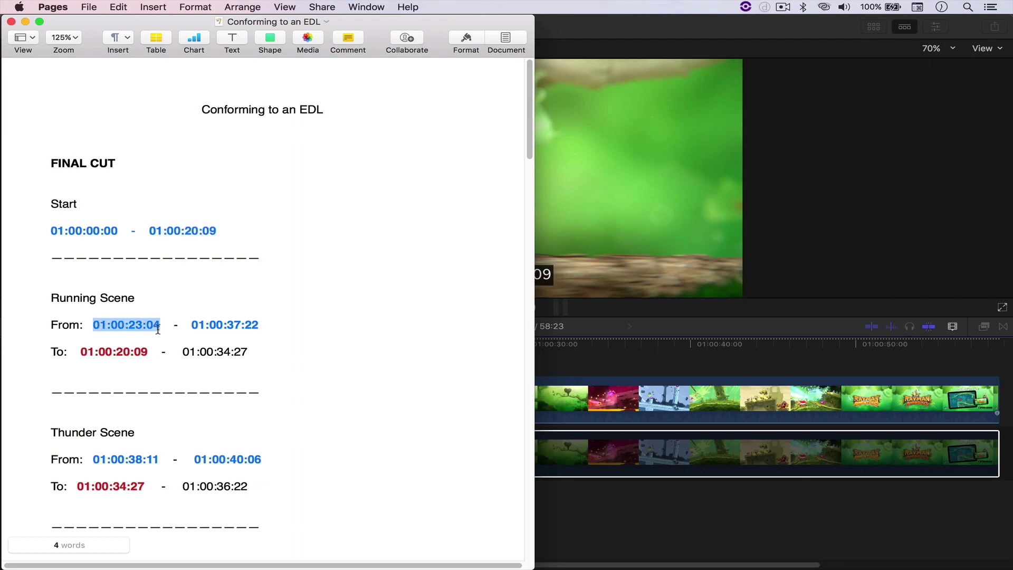
pyautogui.press('super+c')
pyautogui.press('super+Tab')
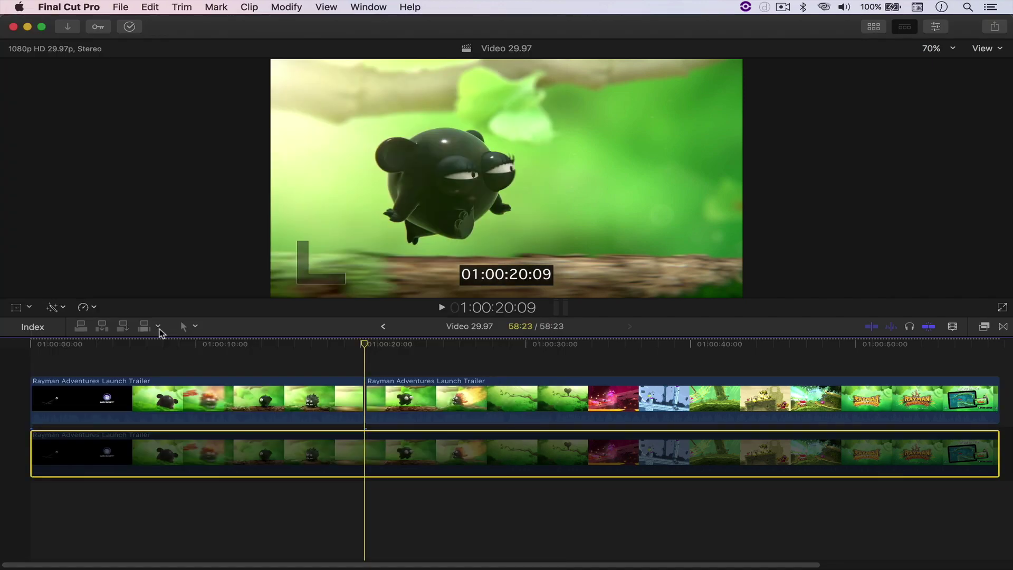
pyautogui.press('super+v')
pyautogui.press('Return')
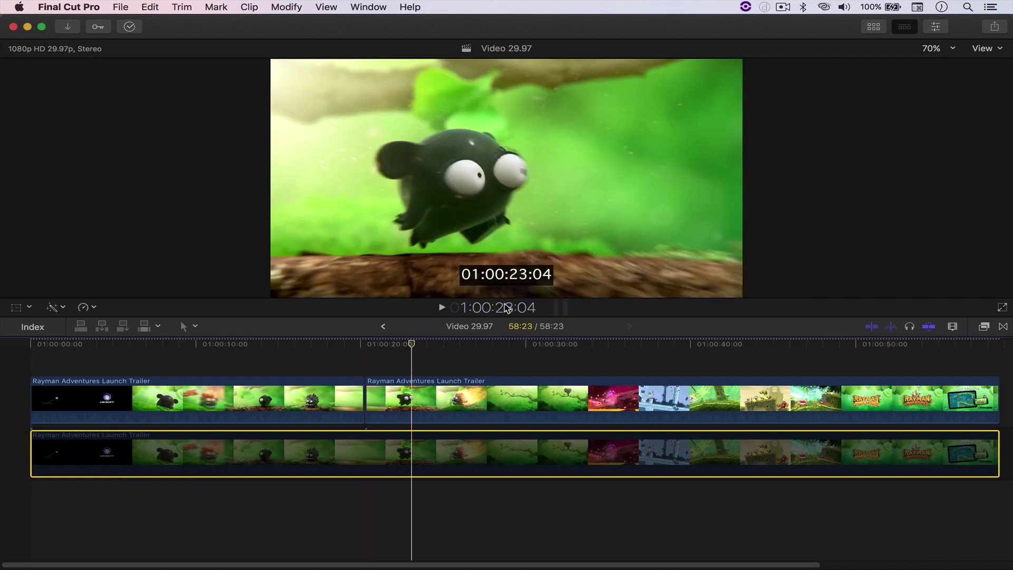
pyautogui.click(416, 386)
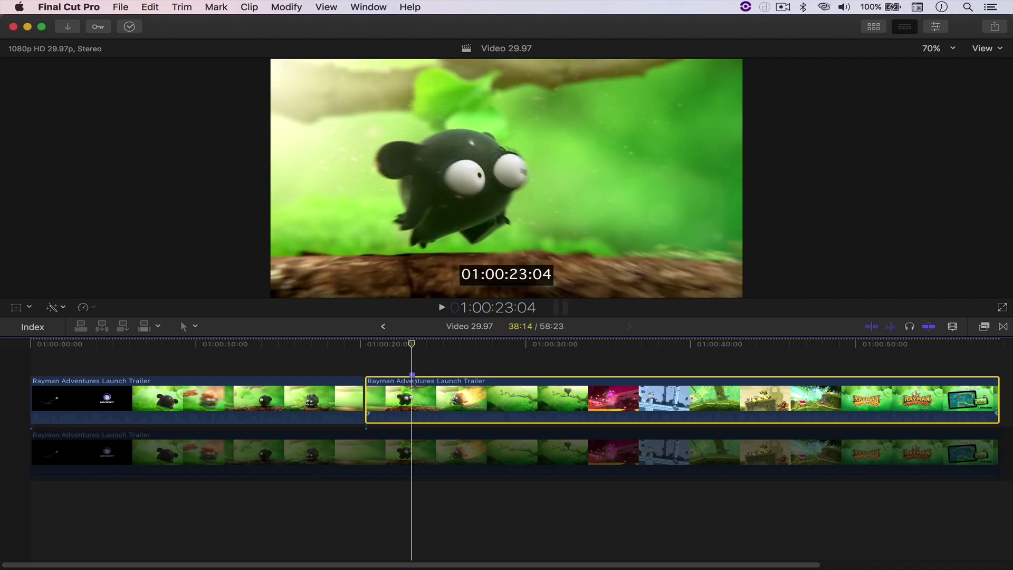
# Copy the Running Scene's source end 01:00:37:22 from the Pages list and add a marker there on the upper clip in Final Cut Pro.
pyautogui.press('super+Tab')
pyautogui.moveTo(191, 324); pyautogui.dragTo(257, 319)
pyautogui.press('super+c')
pyautogui.press('super+Tab')
pyautogui.click(485, 311)
pyautogui.press('super+v')
pyautogui.press('Return')
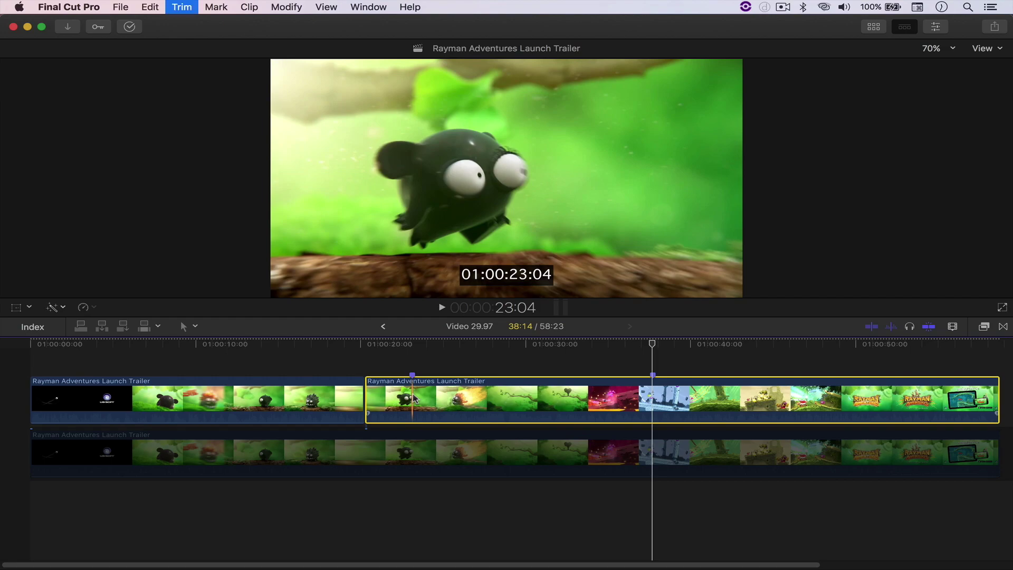
# Split the upper clip at both Running Scene markers and delete the piece between 01:00:20:09 and 01:00:23:04, leaving a gap.
pyautogui.press('super+b')
pyautogui.press('super+b')
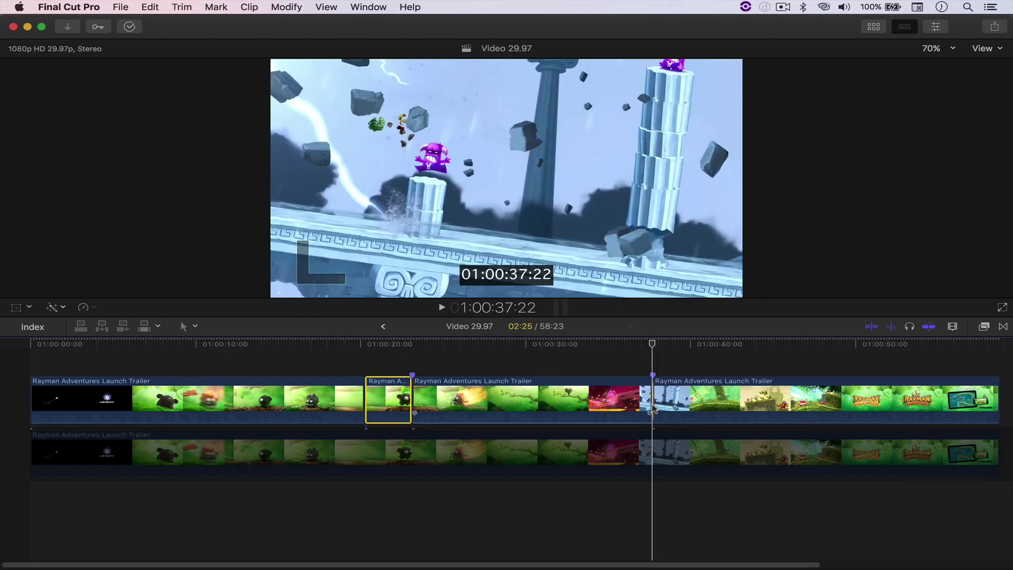
pyautogui.press('Delete')
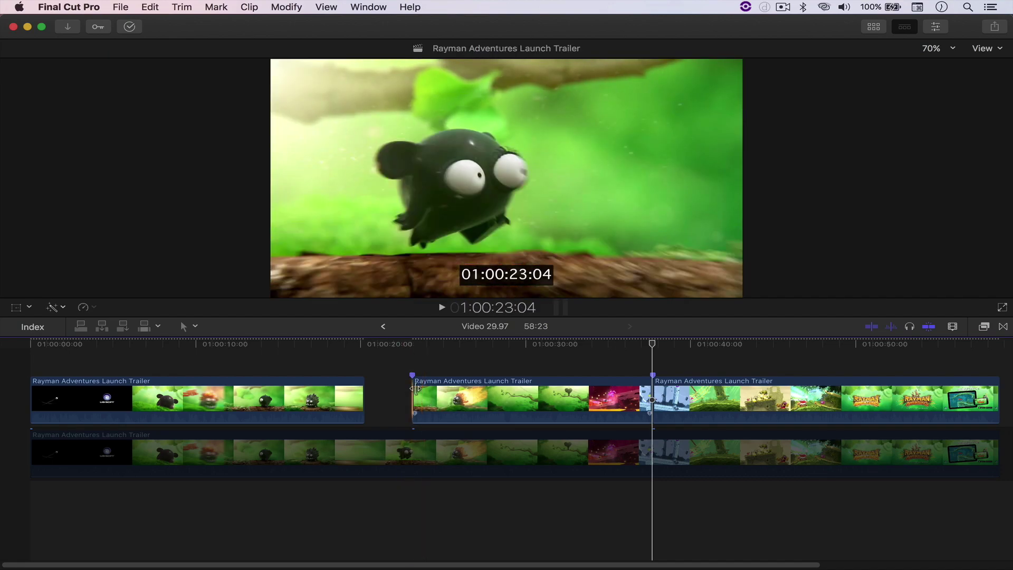
# Move the Running Scene clip to start at 01:00:20:09 as listed in Pages, and check its end against the listed 01:00:34:27.
pyautogui.click(413, 389)
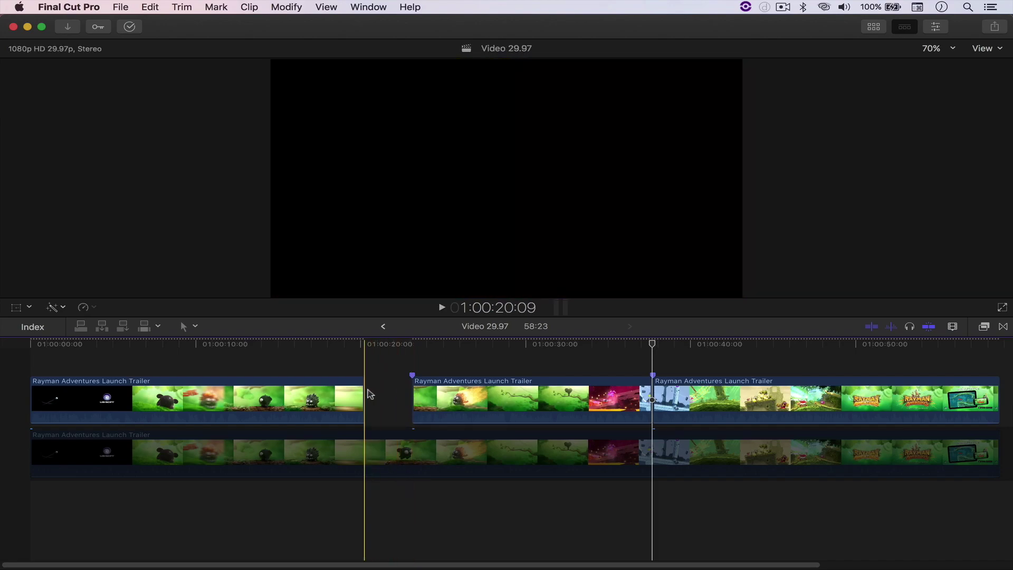
pyautogui.press('super+Tab')
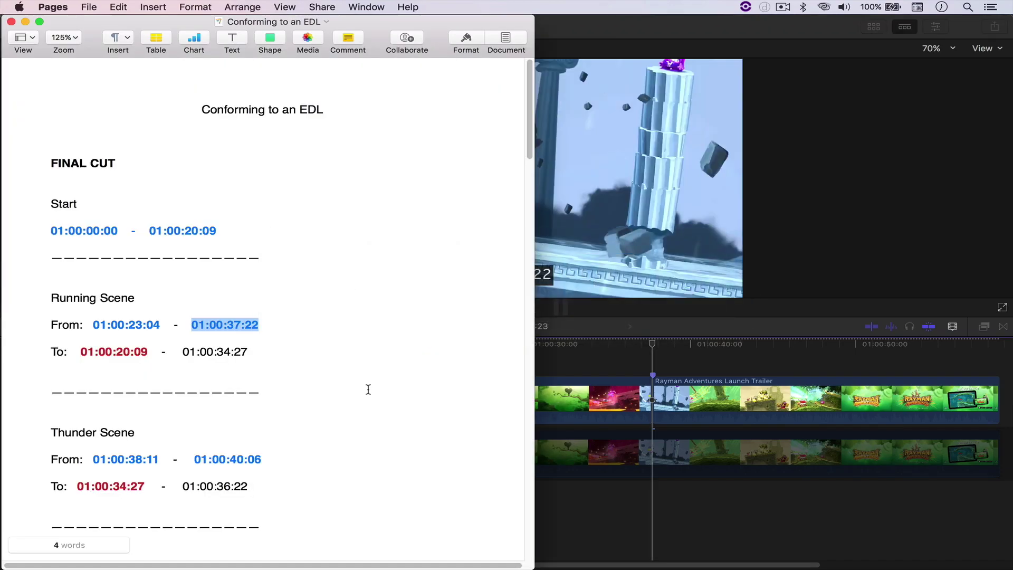
pyautogui.moveTo(148, 352); pyautogui.dragTo(119, 353)
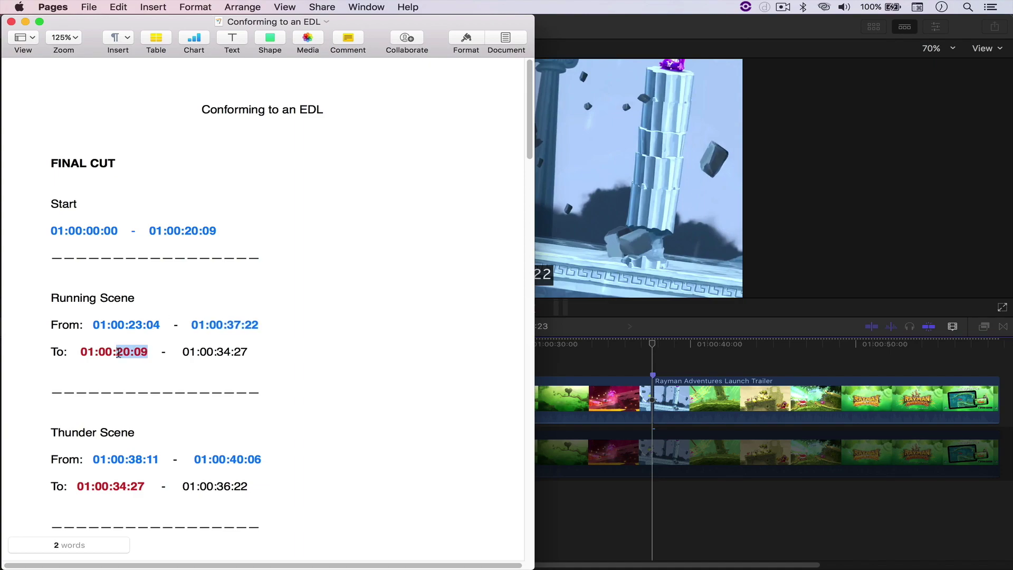
pyautogui.moveTo(566, 415); pyautogui.dragTo(520, 417)
pyautogui.click(606, 346)
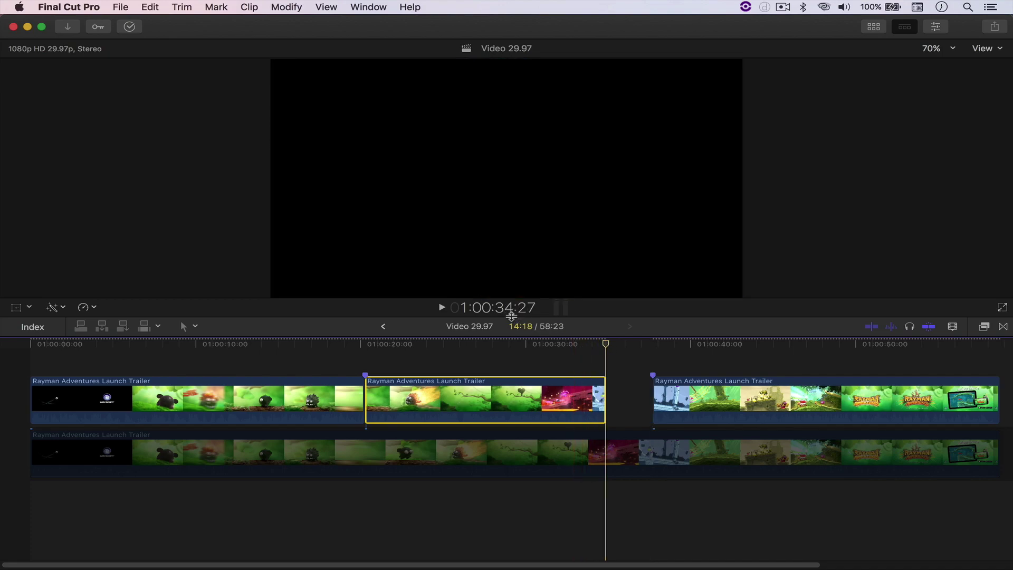
pyautogui.press('super+Tab')
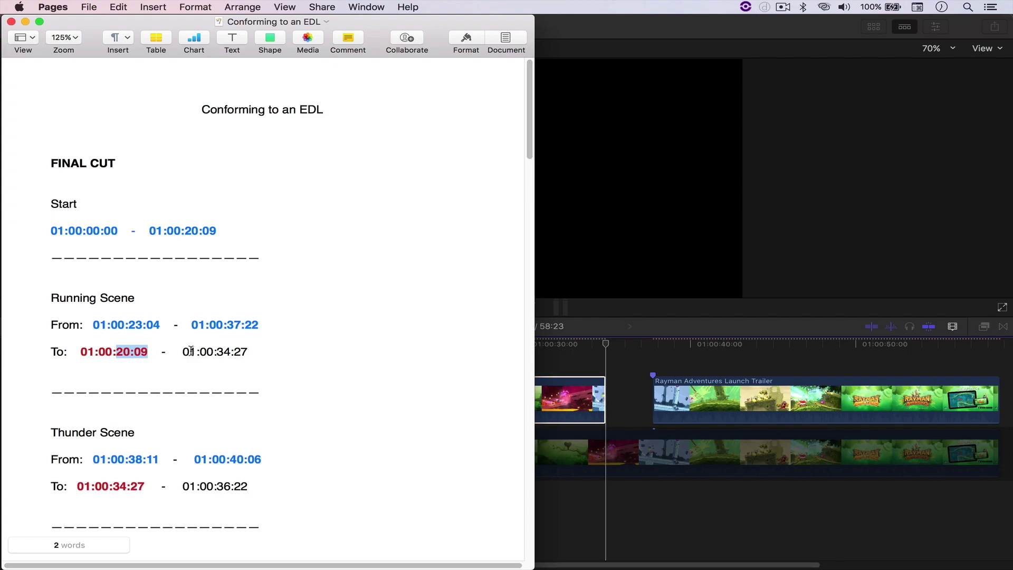
pyautogui.moveTo(184, 351); pyautogui.dragTo(245, 354)
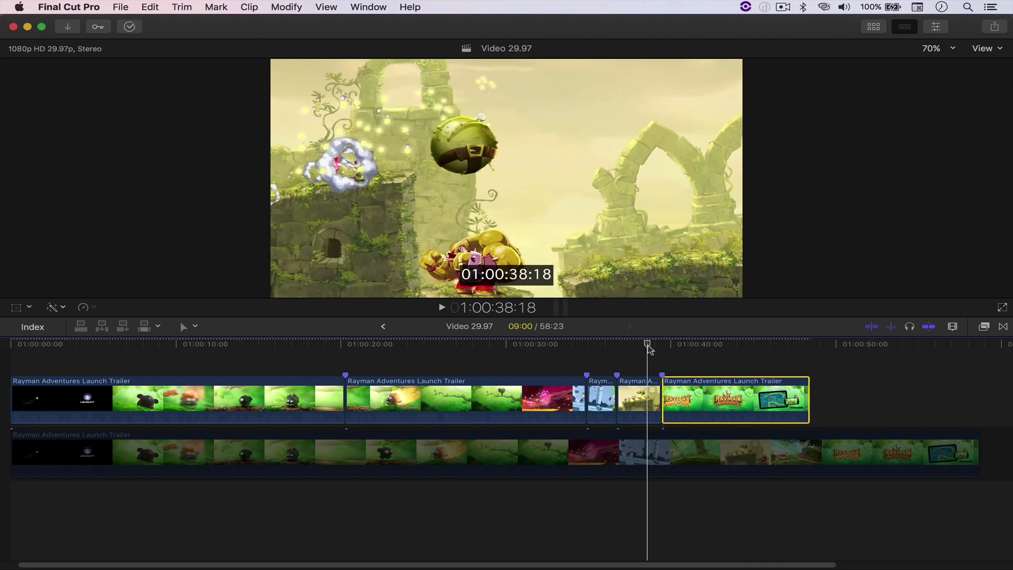
# Switch to Pro Tools and show the hidden Cut Vid track in the Edit window.
pyautogui.press('super+Tab')
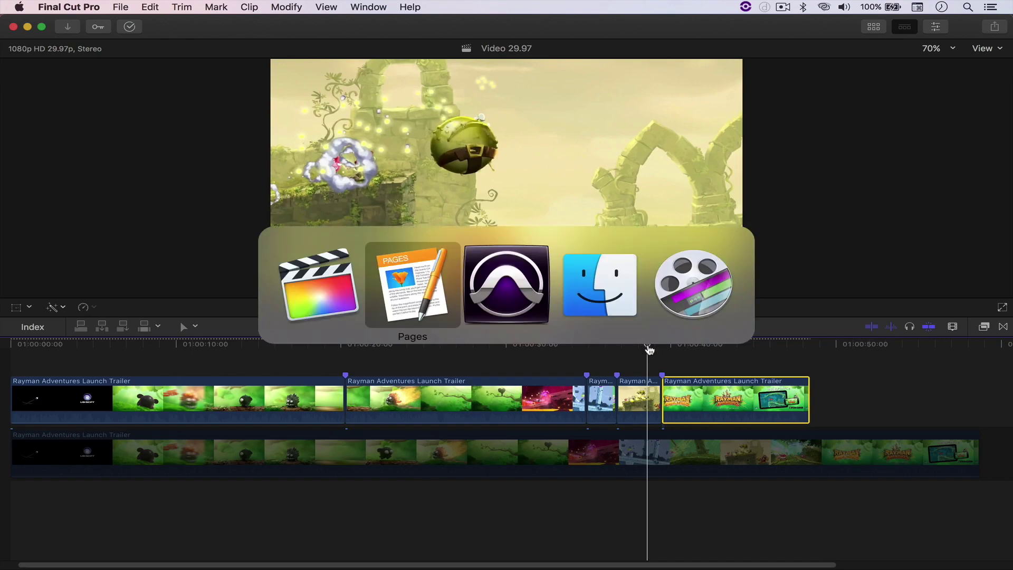
pyautogui.press('super+Tab')
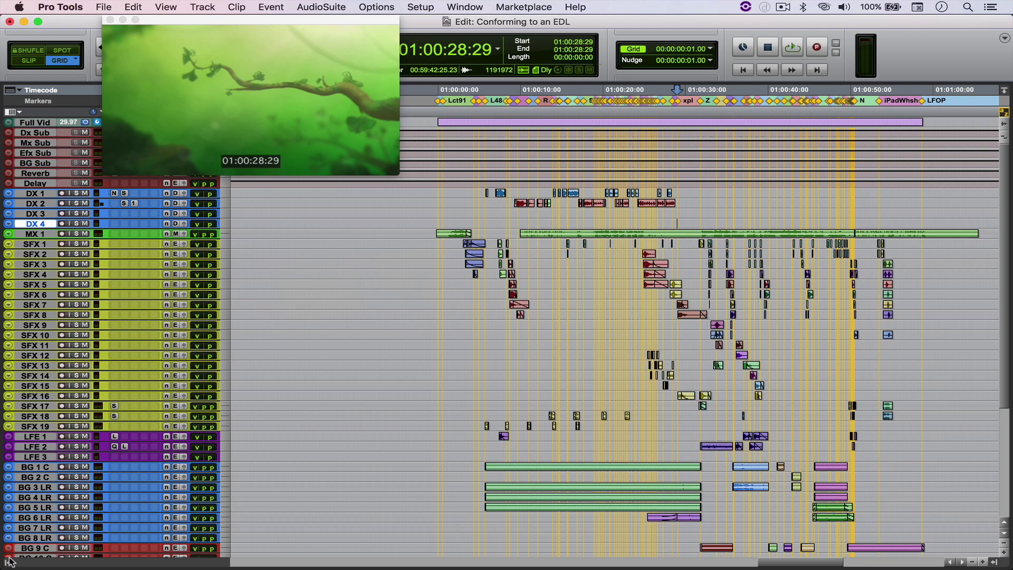
pyautogui.click(10, 561)
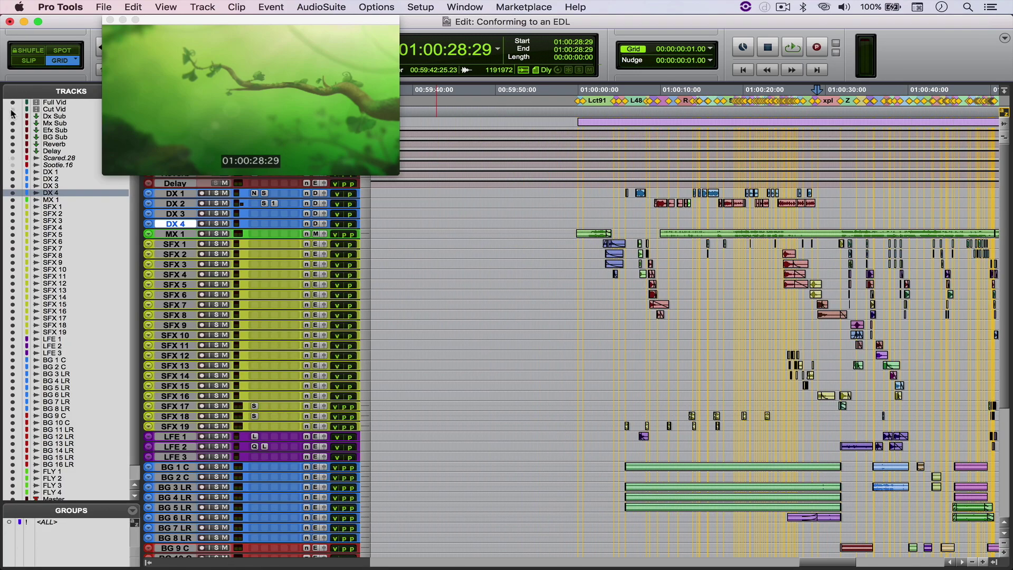
pyautogui.click(149, 562)
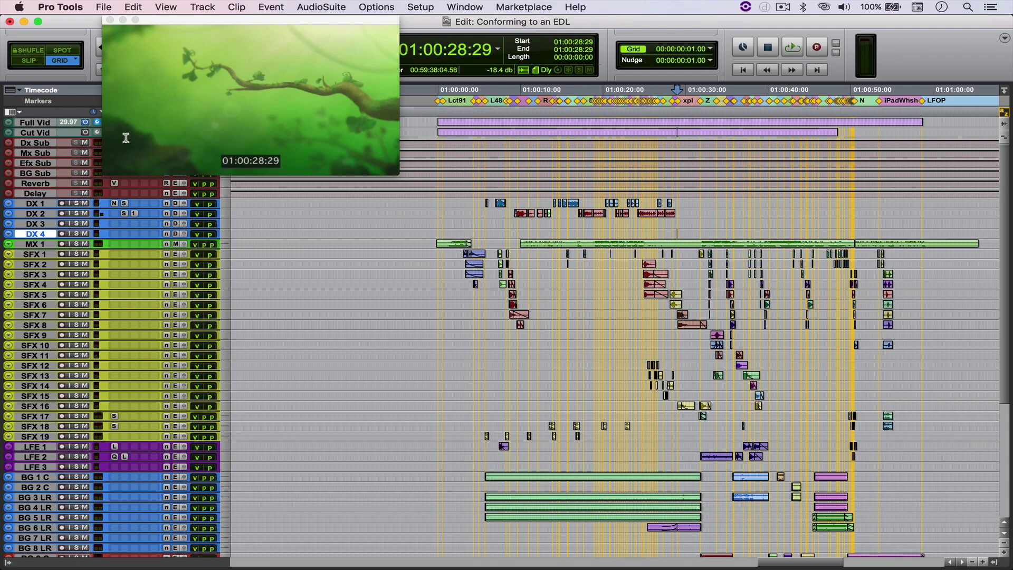
# Make Cut Vid the active video track and hide the Full Vid track.
pyautogui.click(85, 132)
pyautogui.rightClick(37, 122)
pyautogui.click(59, 255)
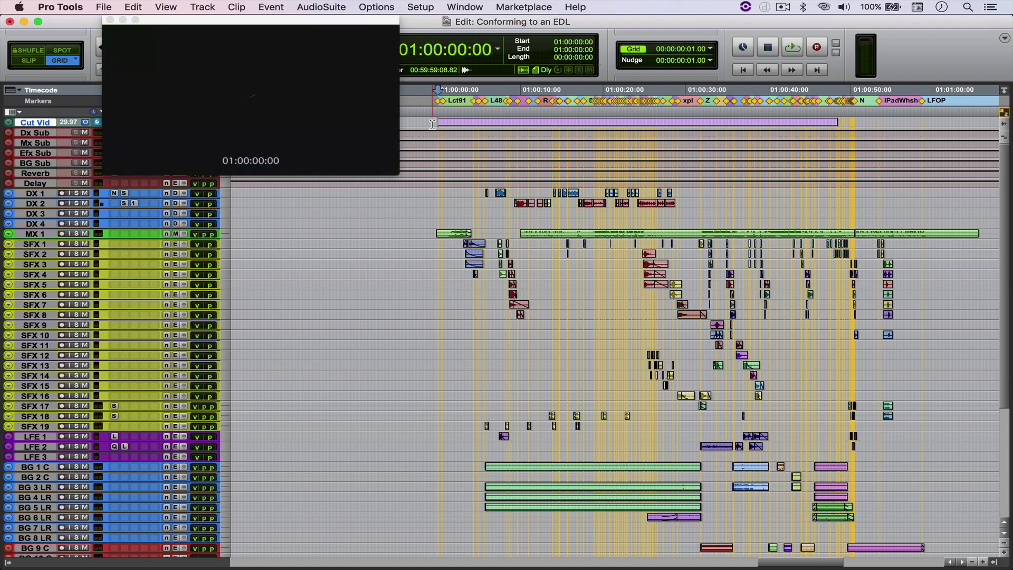
# Enlarge and reposition the video window, then play the Cut Vid against the existing audio from 01:00:00:00.
pyautogui.moveTo(401, 175); pyautogui.dragTo(472, 243)
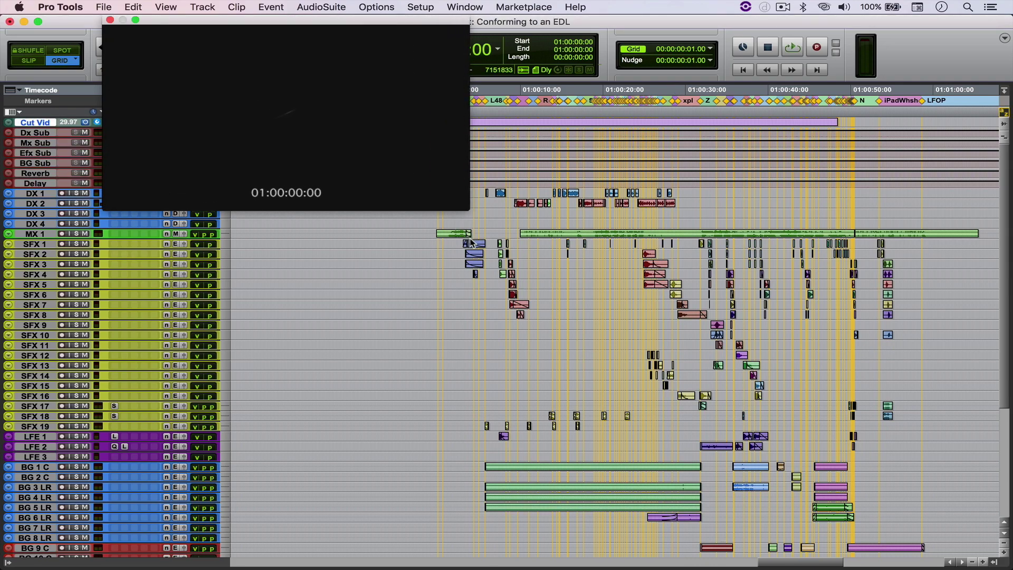
pyautogui.moveTo(346, 22); pyautogui.dragTo(299, 23)
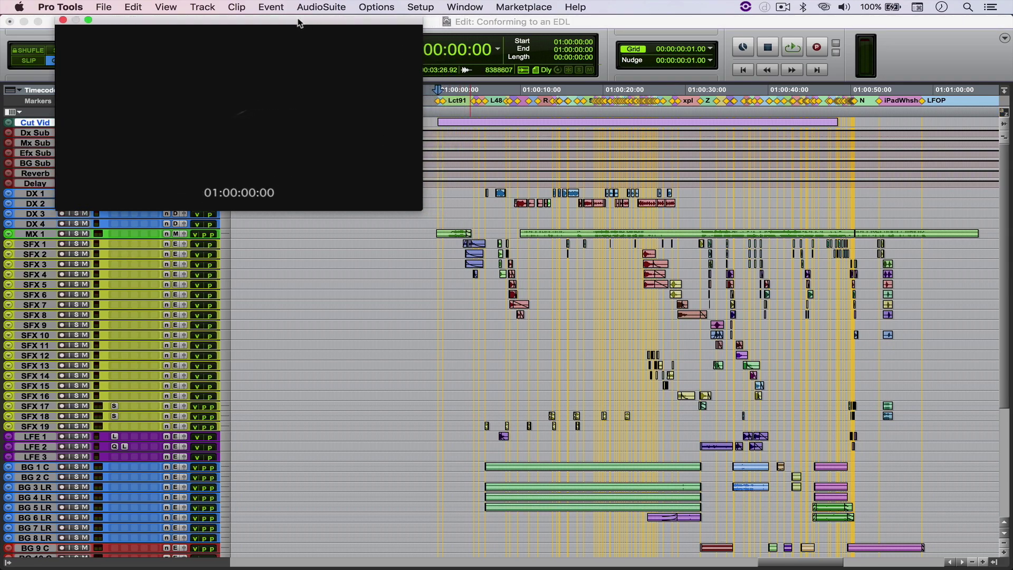
pyautogui.press('space')
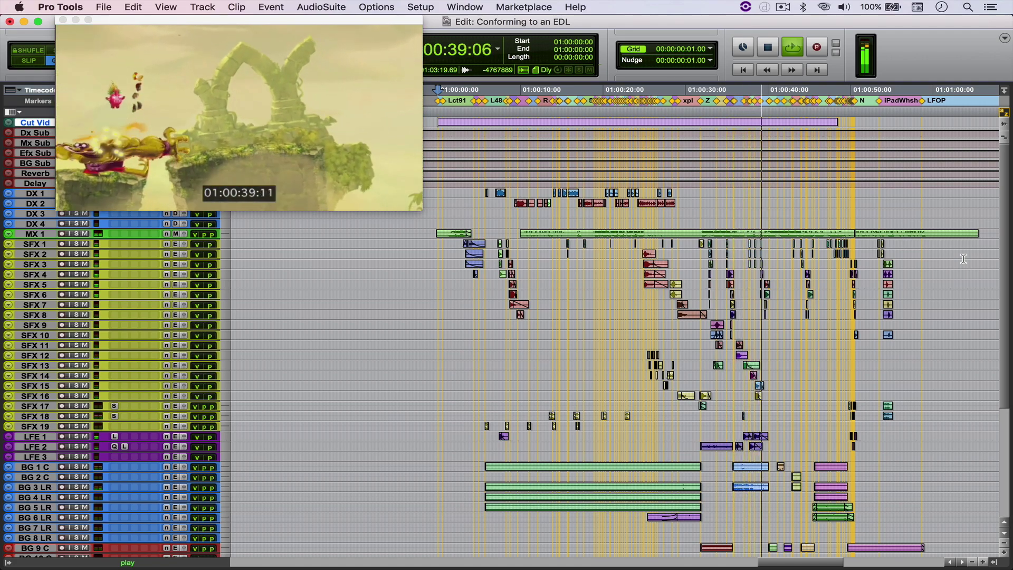
pyautogui.press('Return')
pyautogui.press('KP_Decimal')
pyautogui.press('1')
pyautogui.press('KP_Decimal')
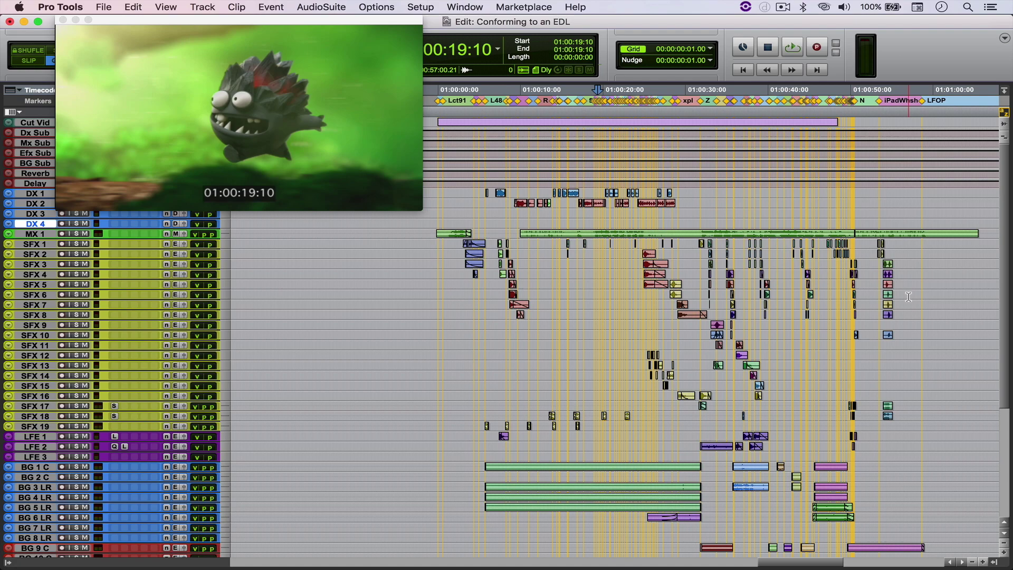
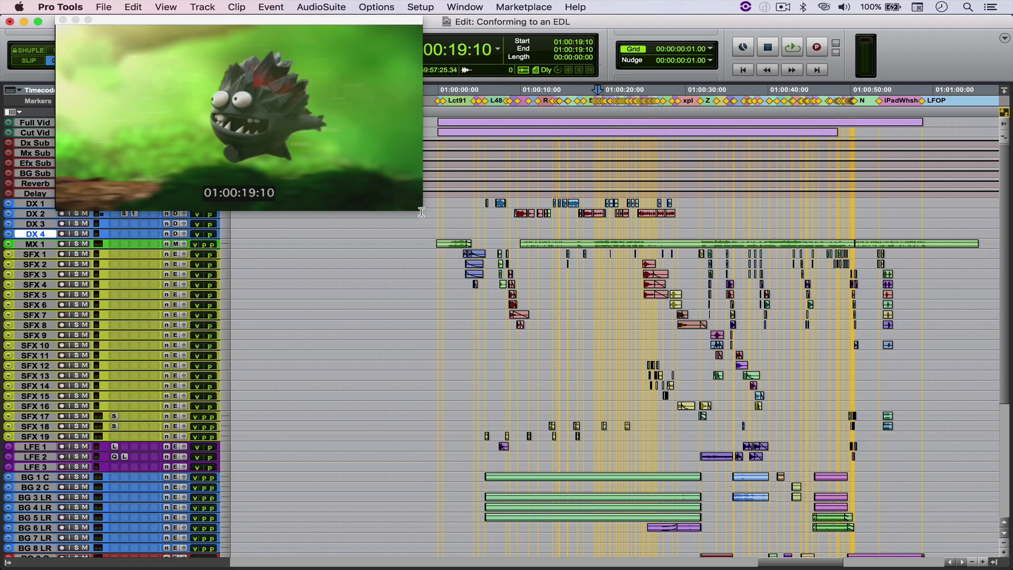
# Shrink the video window, shift it clear of the main counter, and select the Full Vid track.
pyautogui.moveTo(422, 210); pyautogui.dragTo(355, 176)
pyautogui.moveTo(301, 19); pyautogui.dragTo(326, 19)
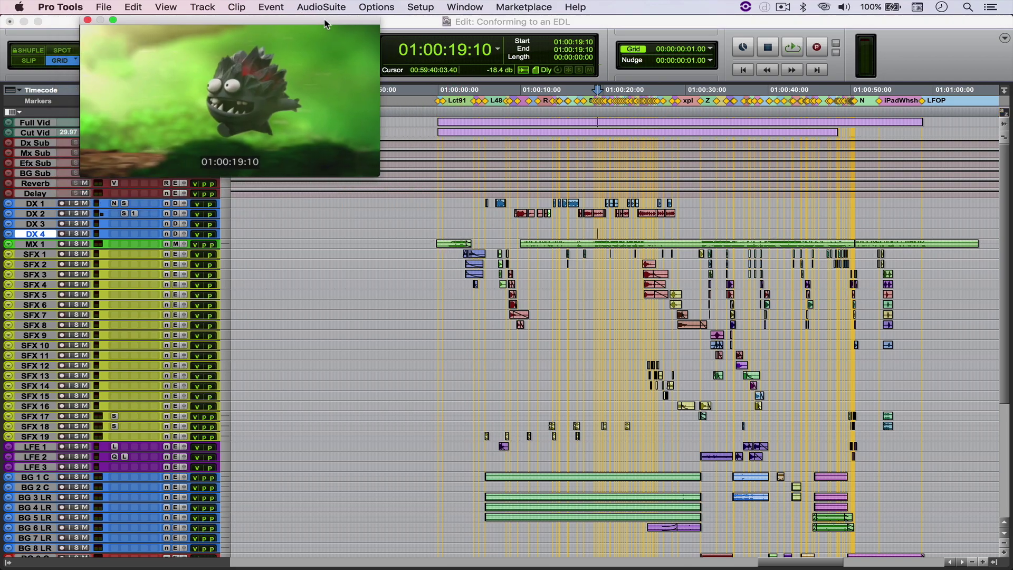
pyautogui.click(49, 124)
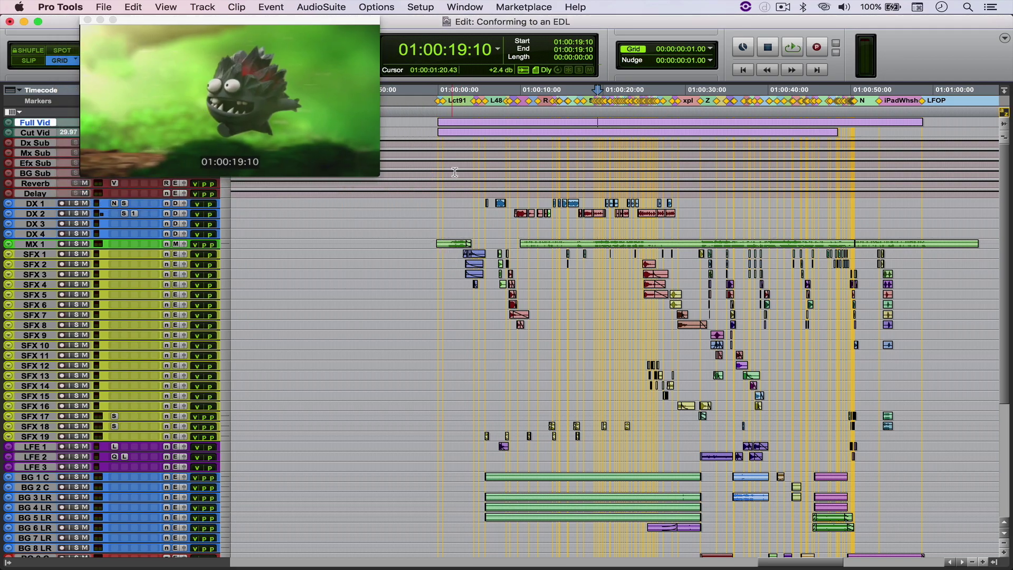
# Trim the start of the first MX 1 music clip to 01:00:00:00, enlarging the track's height while doing so.
pyautogui.click(440, 134)
pyautogui.scroll(6, 441, 133)
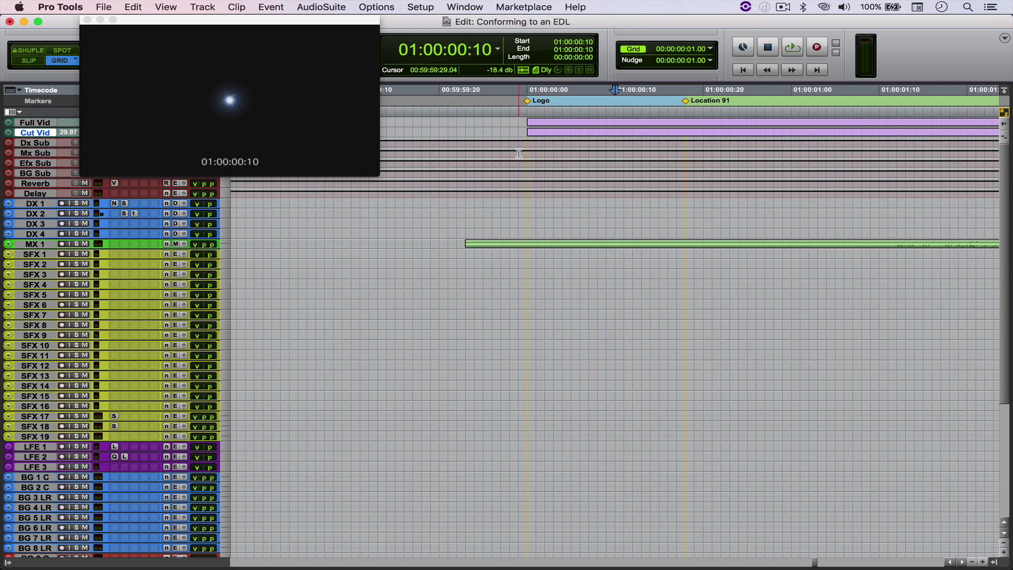
pyautogui.click(518, 136)
pyautogui.press(';')
pyautogui.press(';')
pyautogui.press(';')
pyautogui.press(';')
pyautogui.press(';')
pyautogui.press(';')
pyautogui.press(';')
pyautogui.press(';')
pyautogui.press(';')
pyautogui.press(';')
pyautogui.press(';')
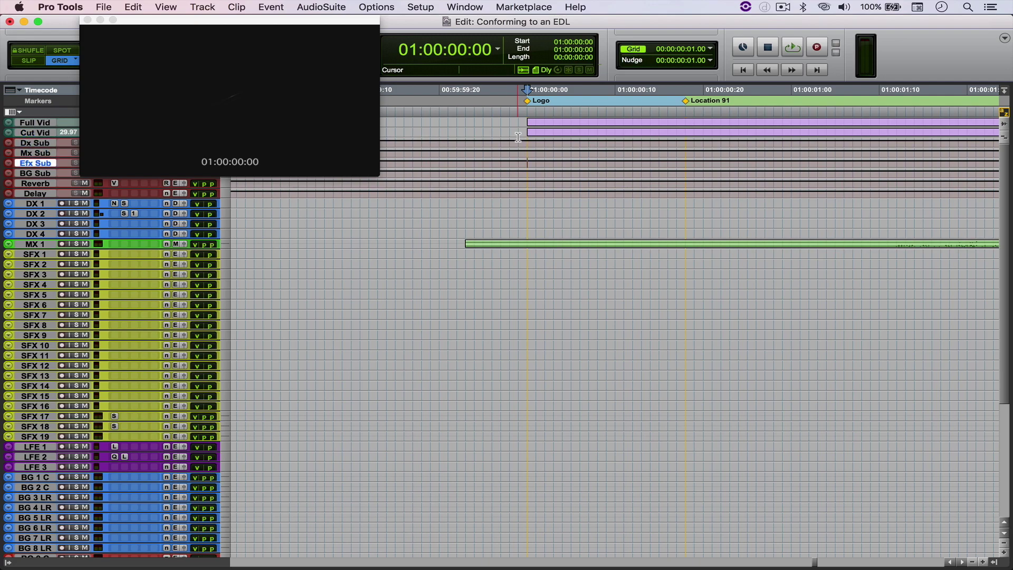
pyautogui.press(';')
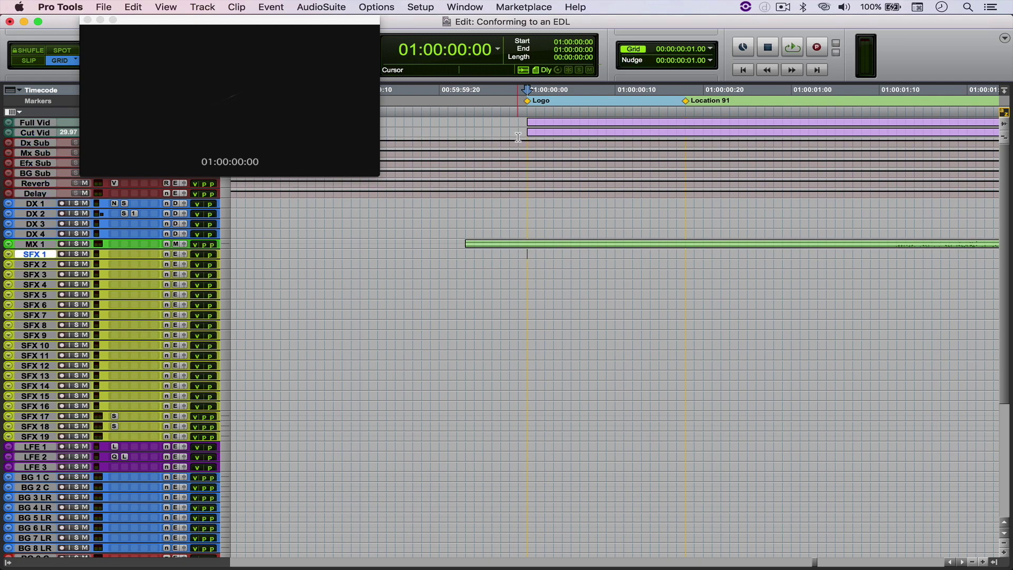
pyautogui.press('p')
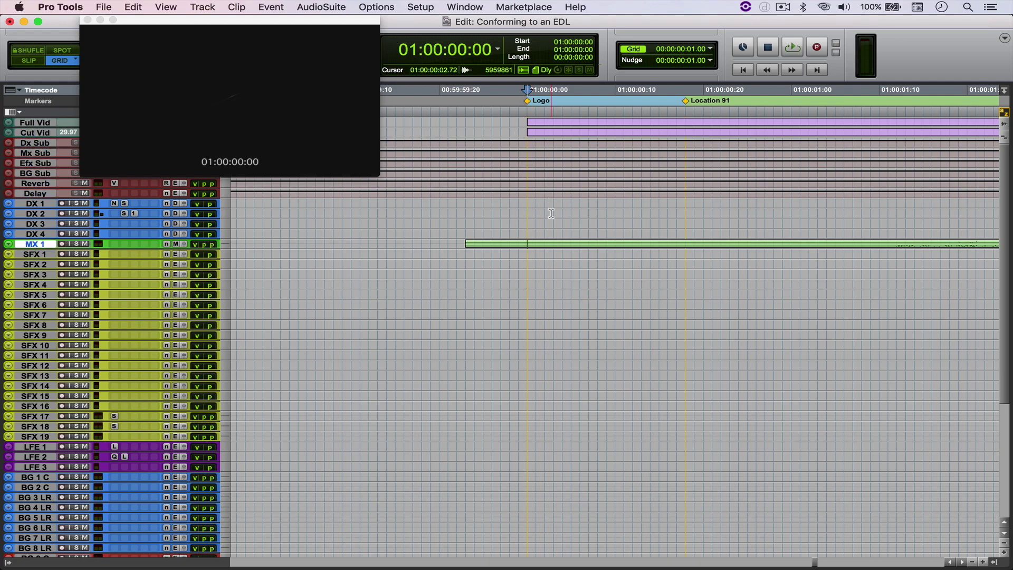
pyautogui.hotkey('ctrl', 'Up')
pyautogui.hotkey('ctrl', 'Up')
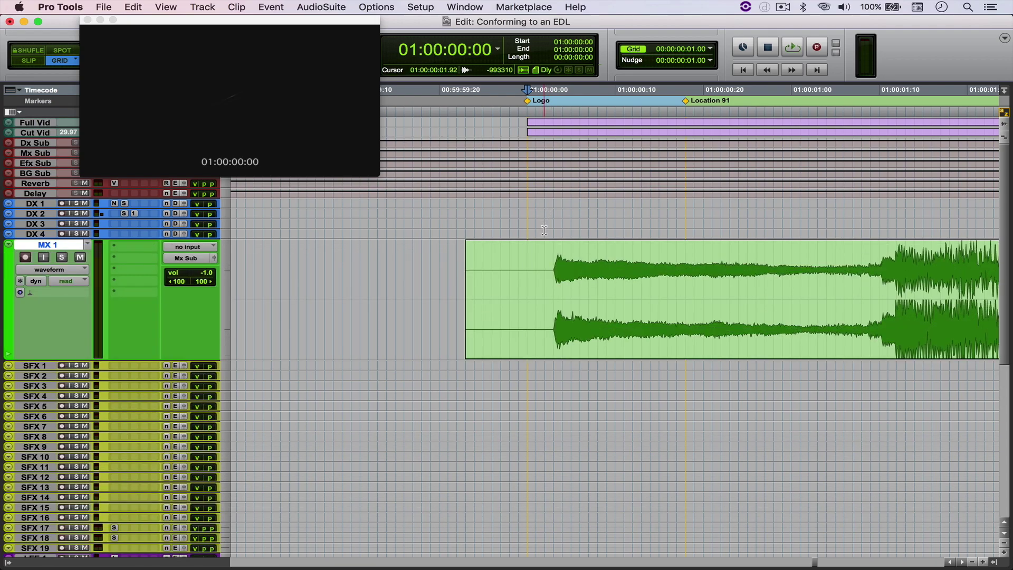
pyautogui.press('a')
pyautogui.click(605, 261)
pyautogui.hotkey('ctrl', 'Down')
pyautogui.hotkey('ctrl', 'Down')
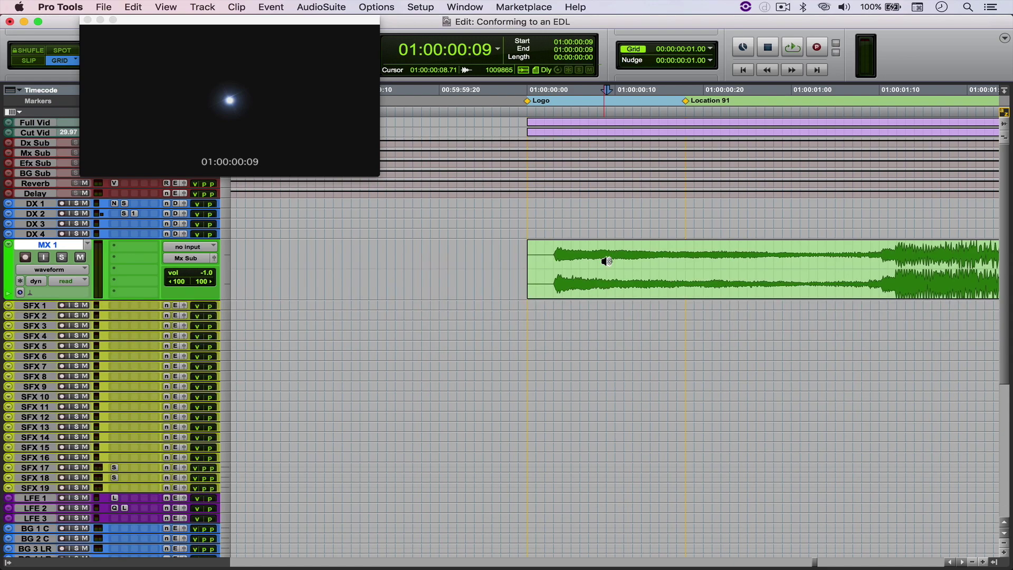
# Select the time range of the Full Vid clip on all tracks below the video tracks, down to Master.
pyautogui.press('r')
pyautogui.press('r')
pyautogui.press('r')
pyautogui.press('r')
pyautogui.press('r')
pyautogui.press('r')
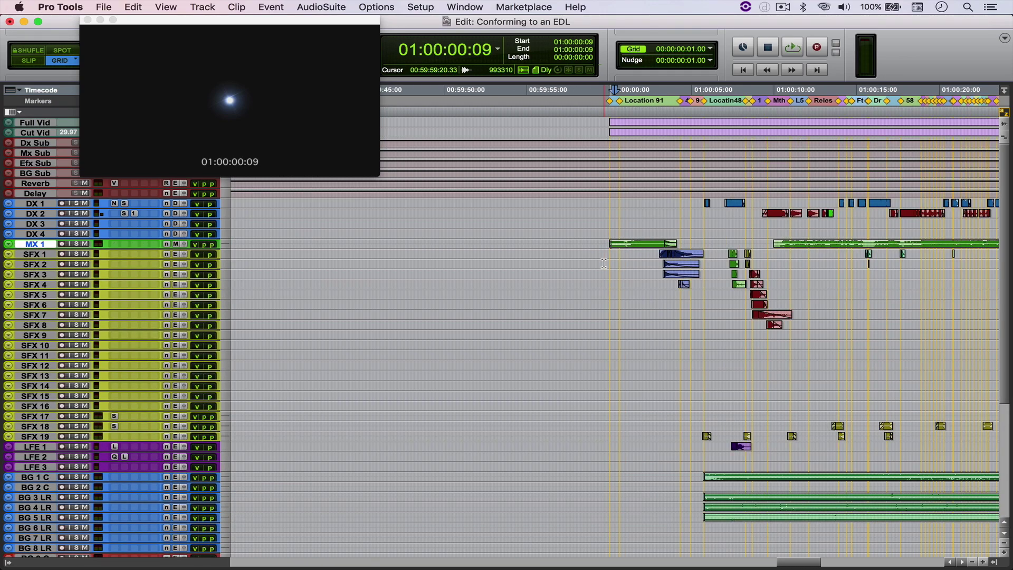
pyautogui.doubleClick(561, 120)
pyautogui.hotkey('shift', ';')
pyautogui.hotkey('shift', ';')
pyautogui.hotkey('shift', ';')
pyautogui.hotkey('shift', ';')
pyautogui.hotkey('shift', ';')
pyautogui.hotkey('shift', ';')
pyautogui.hotkey('shift', ';')
pyautogui.hotkey('shift', ';')
pyautogui.hotkey('shift', ';')
pyautogui.hotkey('shift', ';')
pyautogui.hotkey('shift', ';')
pyautogui.hotkey('shift', ';')
pyautogui.hotkey('shift', ';')
pyautogui.hotkey('shift', ';')
pyautogui.hotkey('shift', ';')
pyautogui.hotkey('shift', ';')
pyautogui.hotkey('shift', ';')
pyautogui.hotkey('shift', ';')
pyautogui.hotkey('shift', ';')
pyautogui.hotkey('shift', ';')
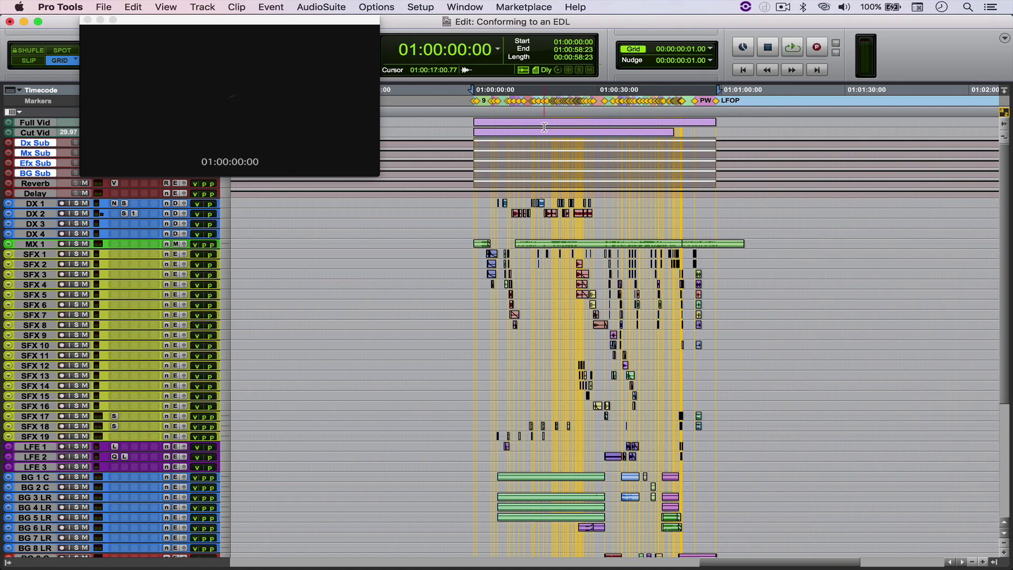
pyautogui.scroll(-5, 544, 127)
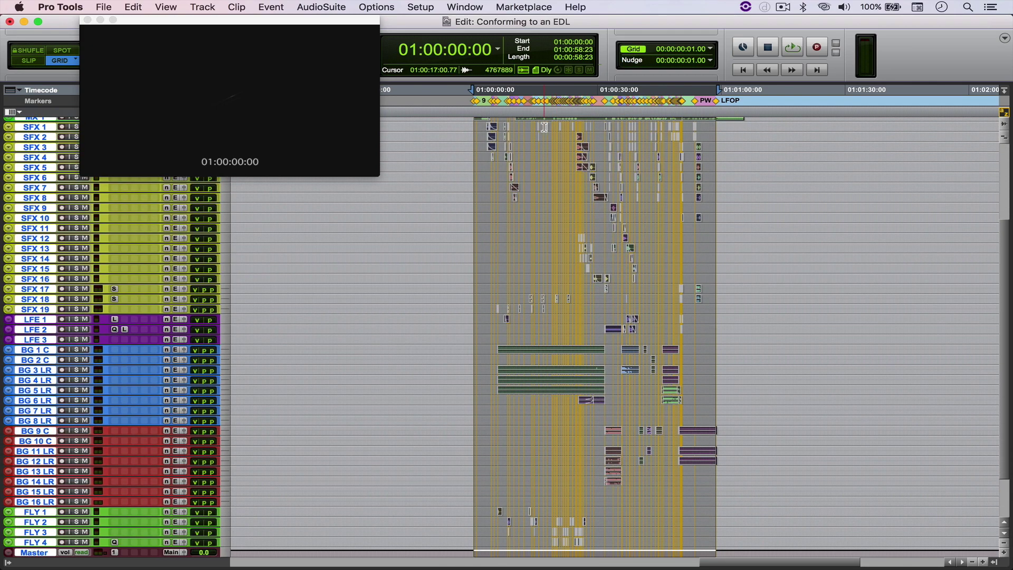
# Extend the selection to a length of 01:07:20, past the end of the MX 1 music, and group the audio clips from DX 1 down.
pyautogui.keyDown('shift'); pyautogui.click(753, 156); pyautogui.keyUp('shift')
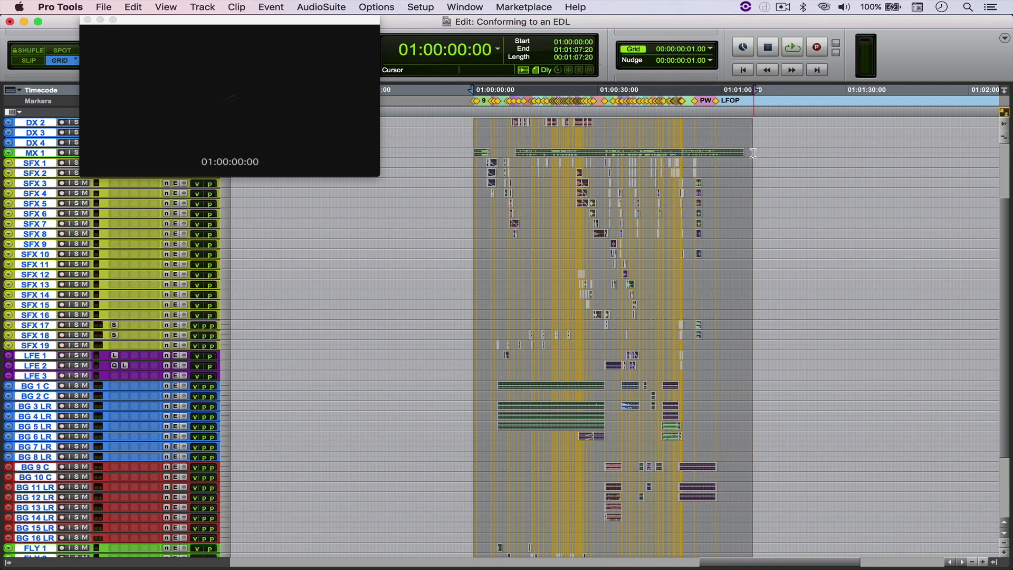
pyautogui.scroll(5, 738, 174)
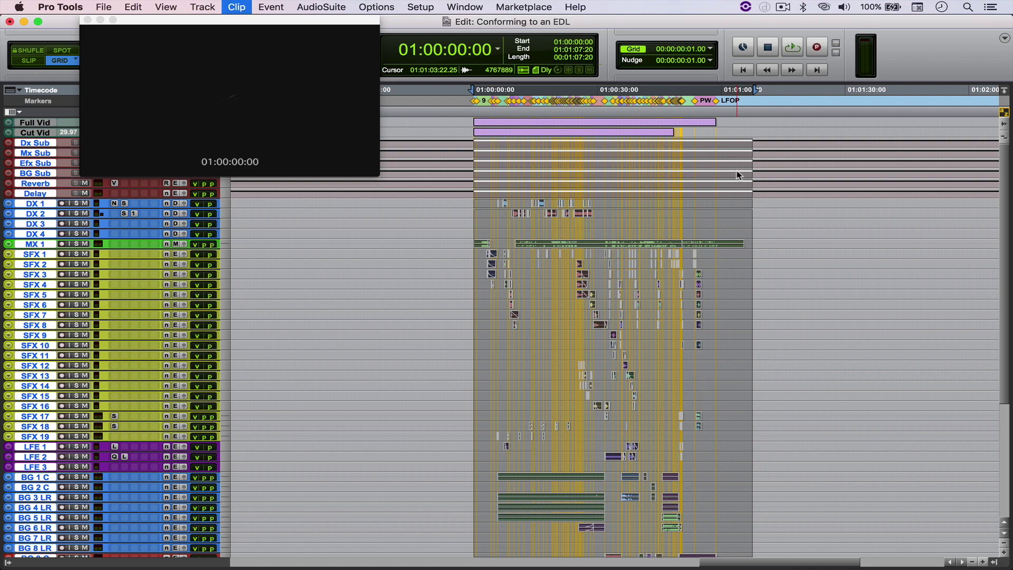
pyautogui.press('super+bracketright')
pyautogui.press('super+bracketright')
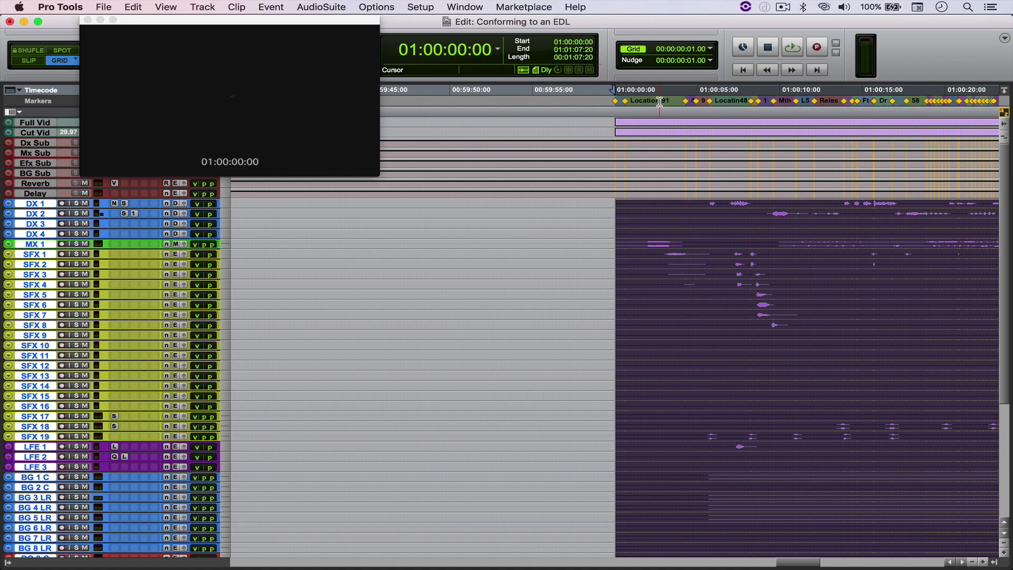
# Copy the clip group with its markers and paste it at 02:00:00:00.
pyautogui.click(472, 51)
pyautogui.write('2:0')
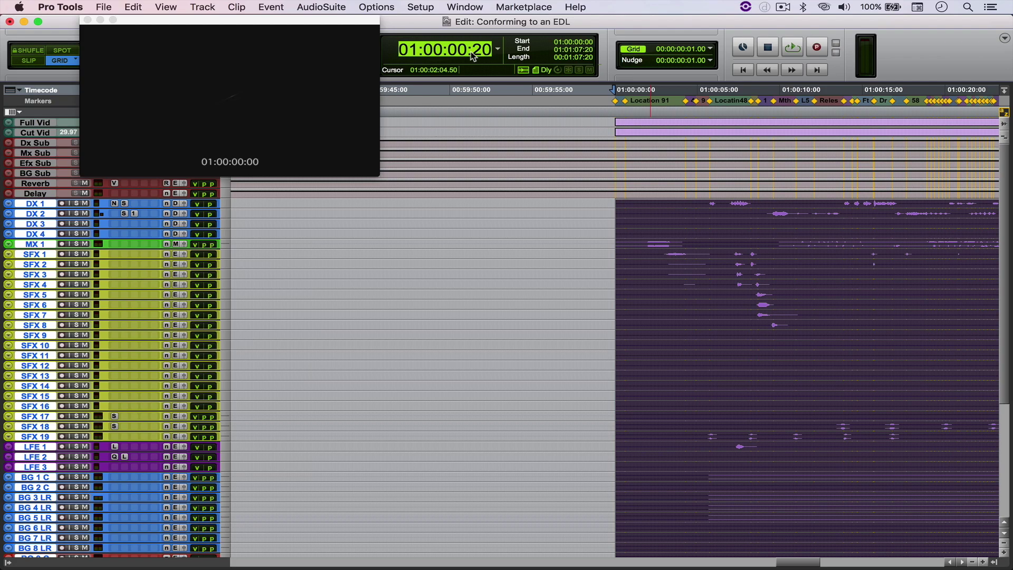
pyautogui.write('0:00:00')
pyautogui.press('Return')
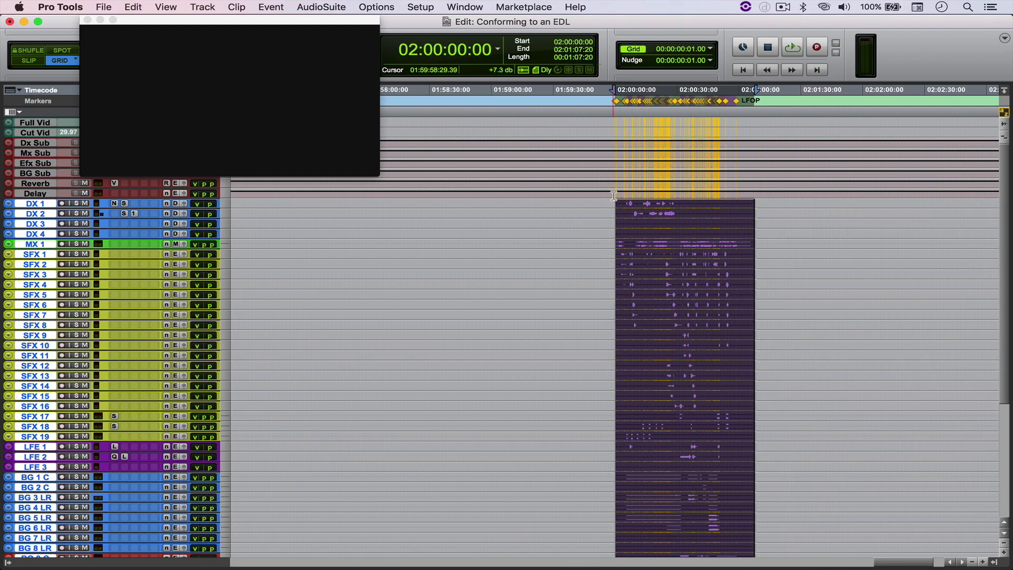
pyautogui.press('super+bracketright')
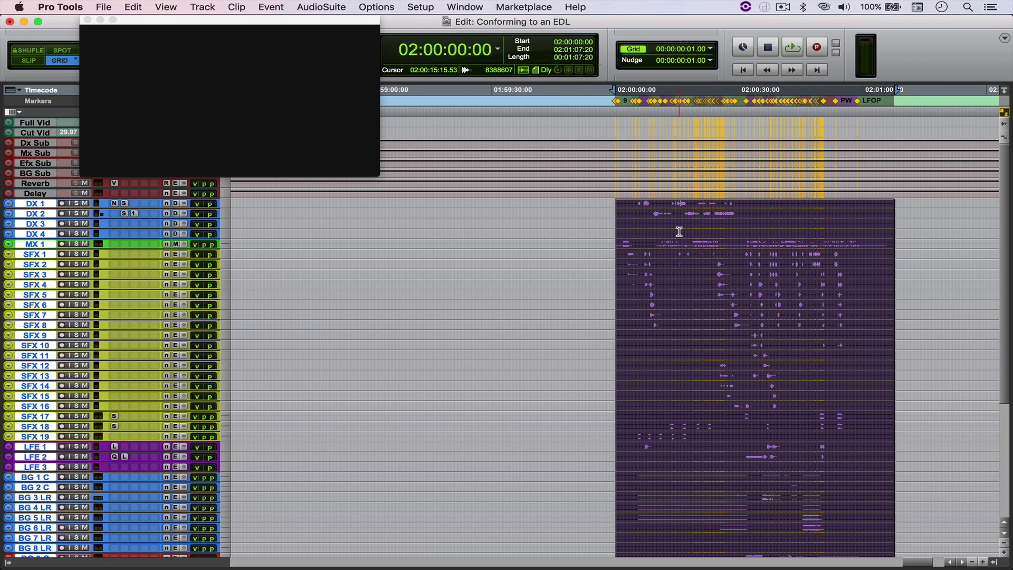
pyautogui.press('super+bracketleft')
# Switch to Pages and review the PRO TOOLS section of the edit list with its source and destination timecodes.
pyautogui.press('super+Tab')
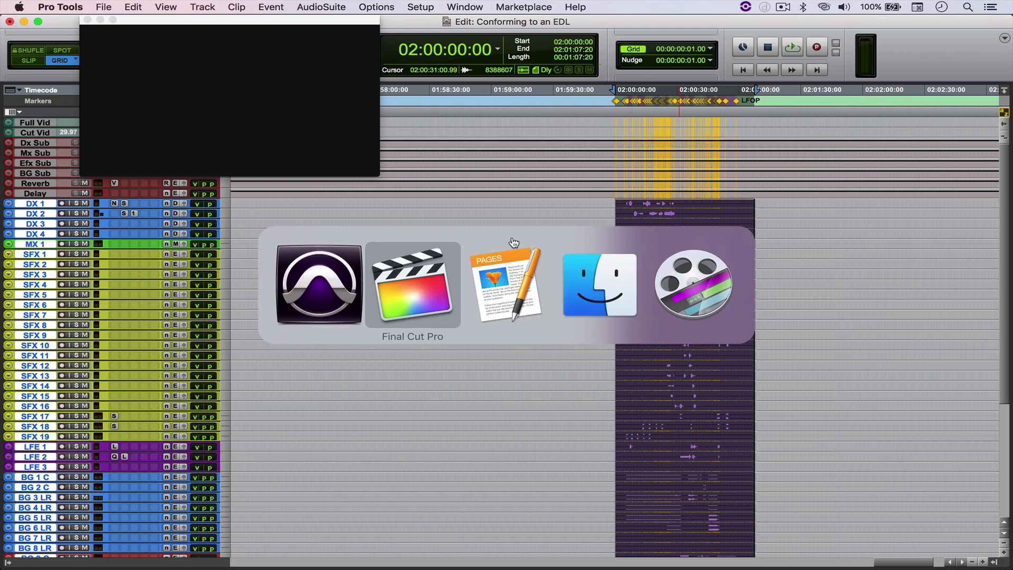
pyautogui.press('super+Tab')
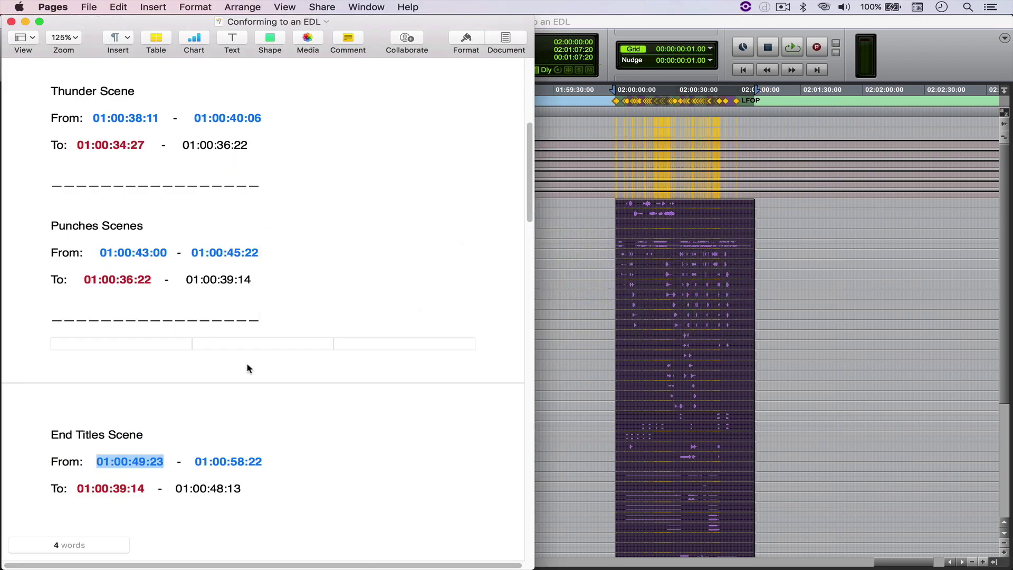
pyautogui.scroll(-15, 248, 365)
pyautogui.scroll(-8, 243, 356)
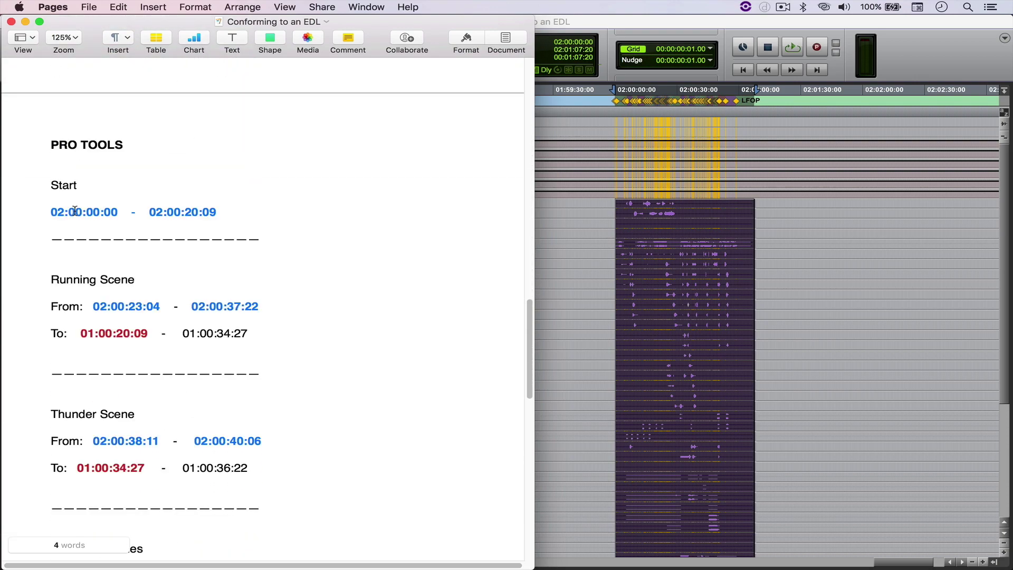
# Return to Pro Tools and delete the original clip group and its markers at 01:00:00:00.
pyautogui.click(638, 244)
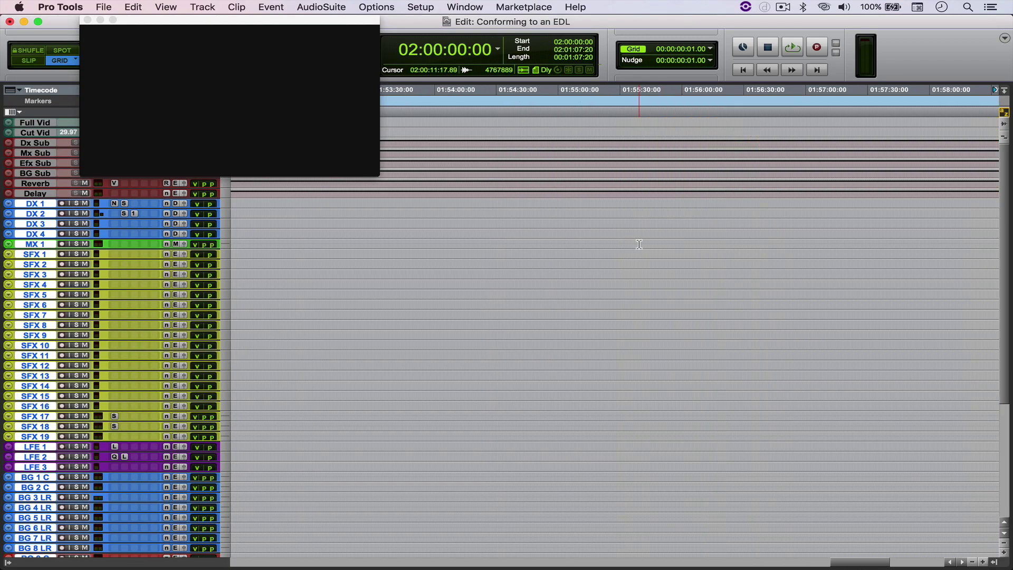
pyautogui.hscroll(-15, 639, 242)
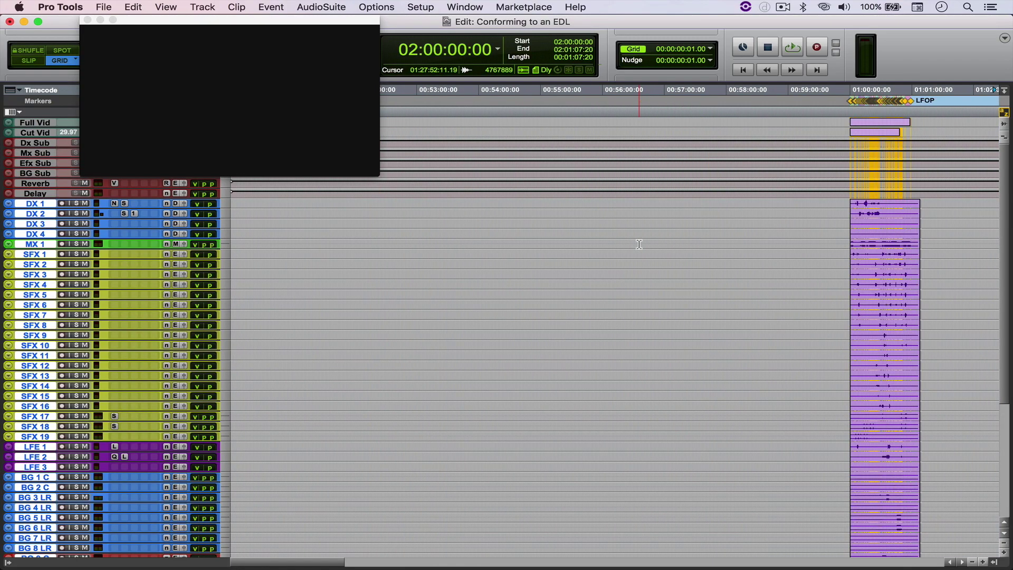
pyautogui.hscroll(5, 581, 245)
pyautogui.click(550, 248)
pyautogui.press('Delete')
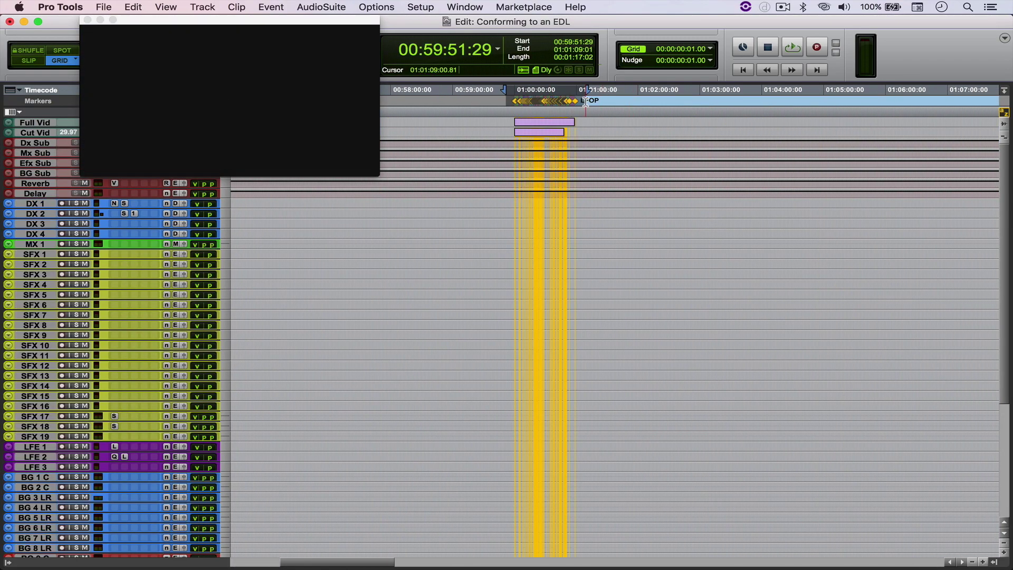
# Hide the Full Vid track and place the edit cursor at 02:00:15:00 in the copied clip group.
pyautogui.rightClick(59, 125)
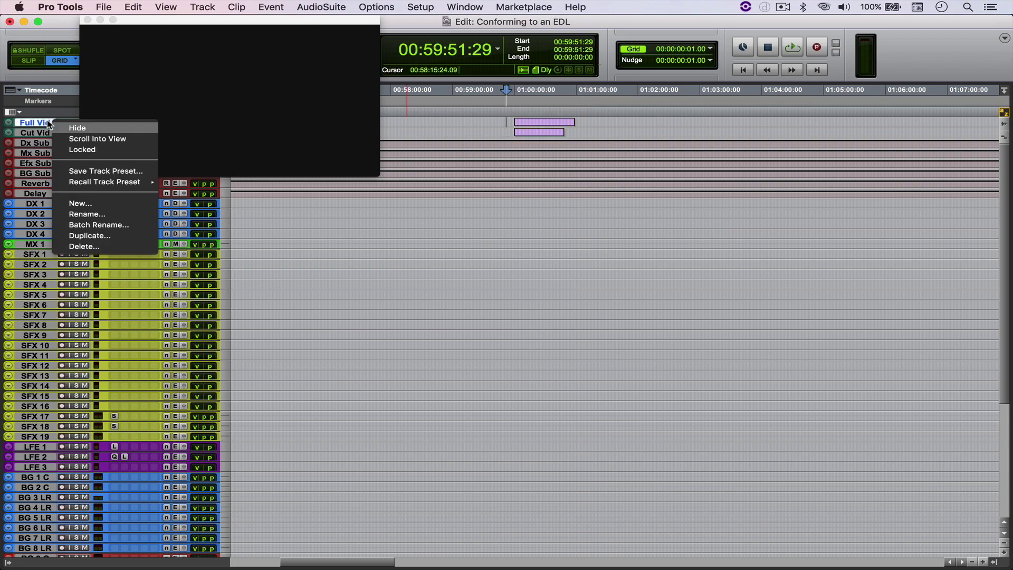
pyautogui.click(60, 127)
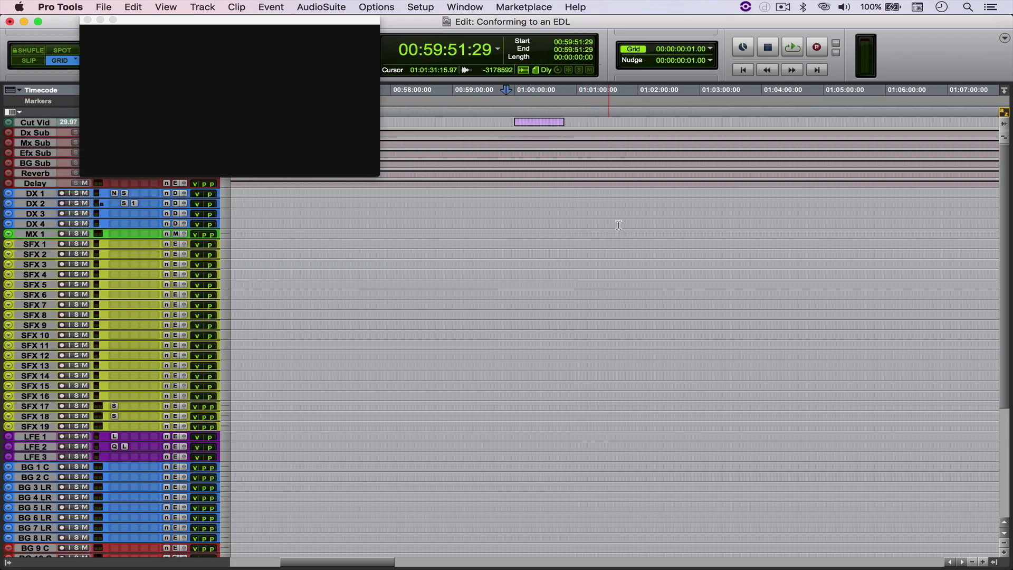
pyautogui.hscroll(10, 615, 237)
pyautogui.hscroll(15, 615, 243)
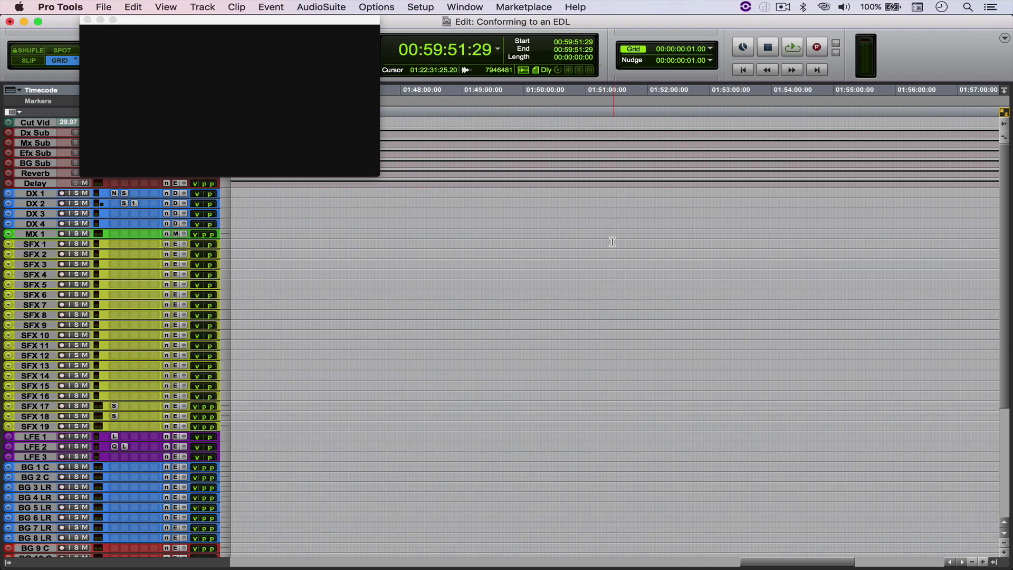
pyautogui.scroll(5, 612, 242)
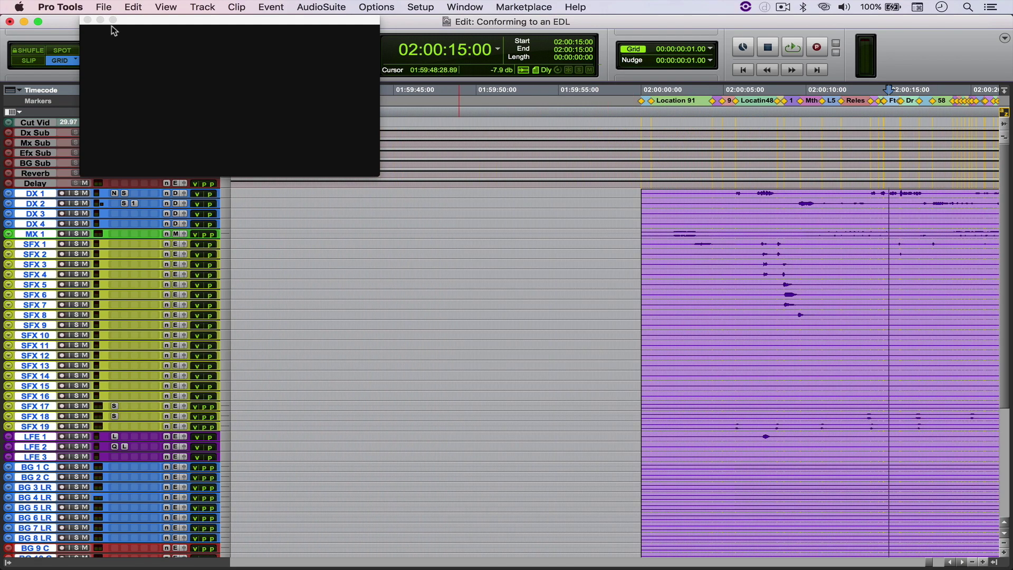
# Close the video window and arrange Pro Tools in Split View beside the Pages edit list.
pyautogui.click(88, 20)
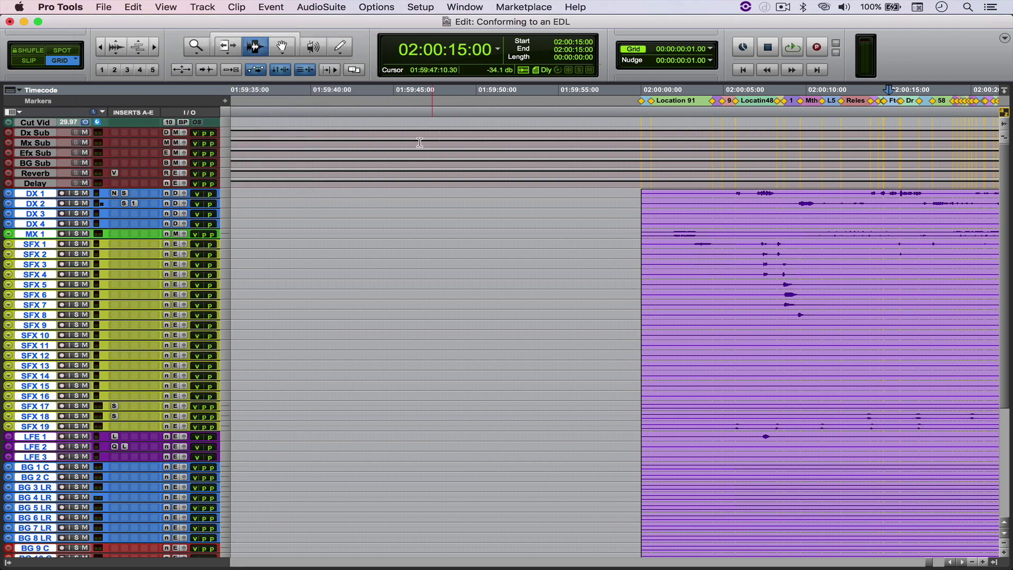
pyautogui.moveTo(38, 21); pyautogui.dragTo(567, 80)
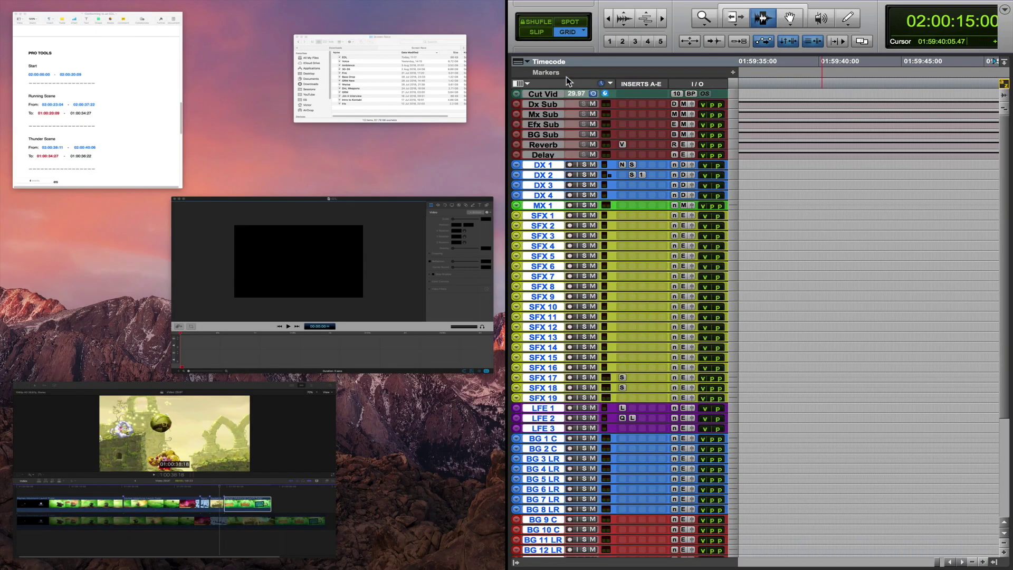
pyautogui.click(131, 103)
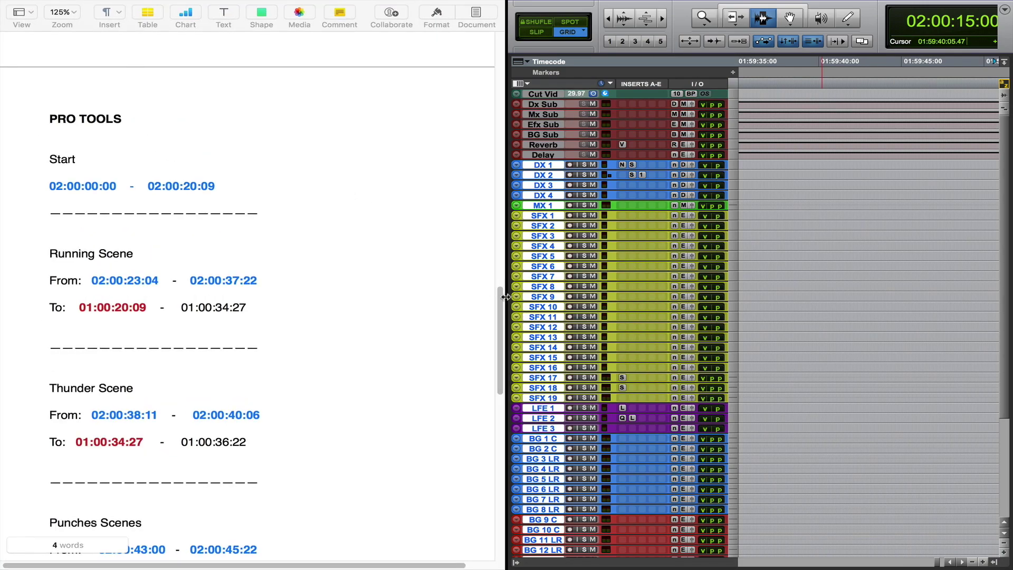
# Widen the Pro Tools side of the split view and move the counter display beside the edit mode controls.
pyautogui.moveTo(509, 301); pyautogui.dragTo(283, 299)
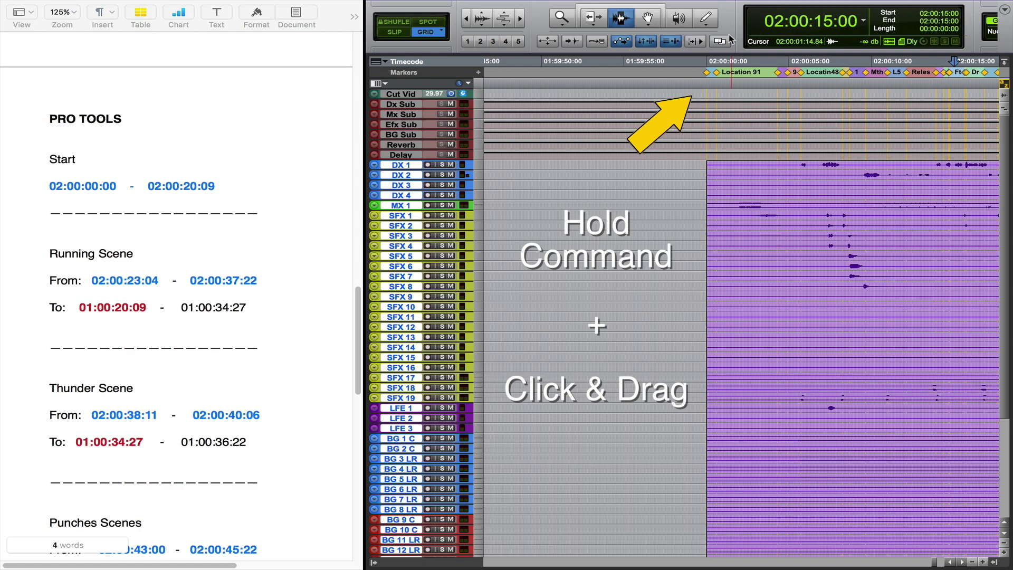
pyautogui.keyDown('super'); pyautogui.moveTo(746, 32); pyautogui.dragTo(684, 21); pyautogui.keyUp('super')
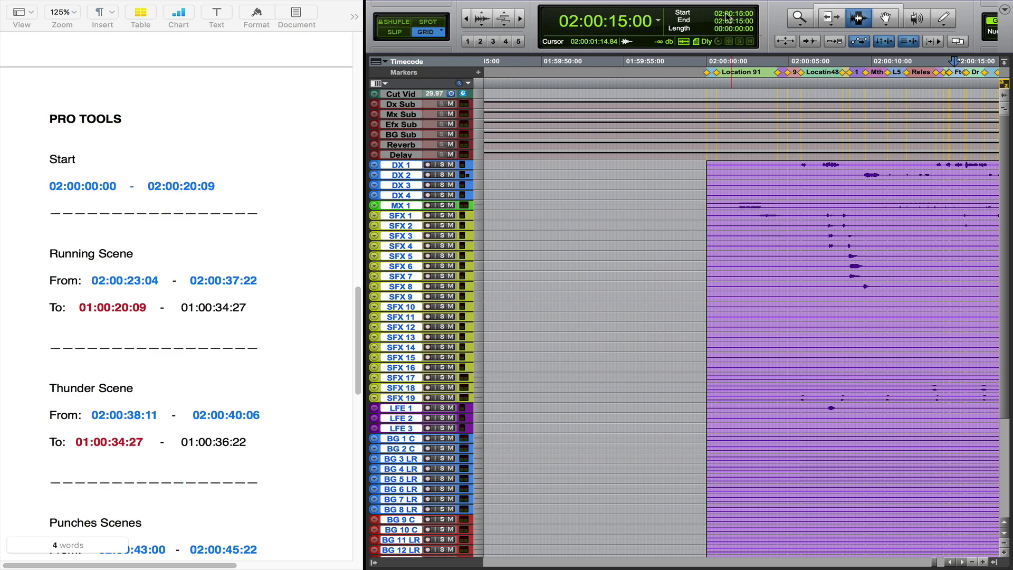
# Select the opening section from 02:00:00:00 to 02:00:20:09 on the DX 2 track.
pyautogui.click(702, 177)
pyautogui.press('super+3')
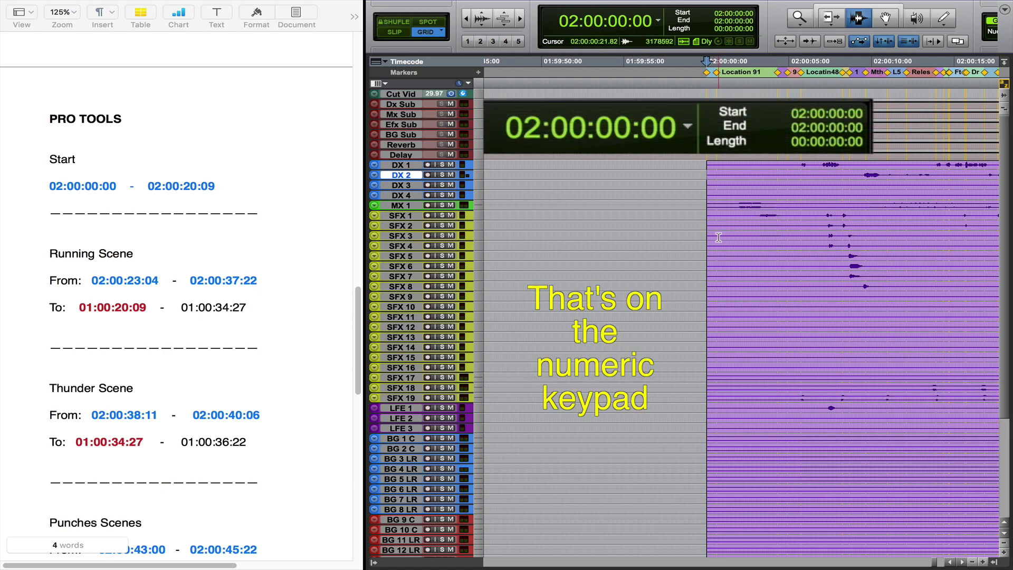
pyautogui.press('KP_Divide')
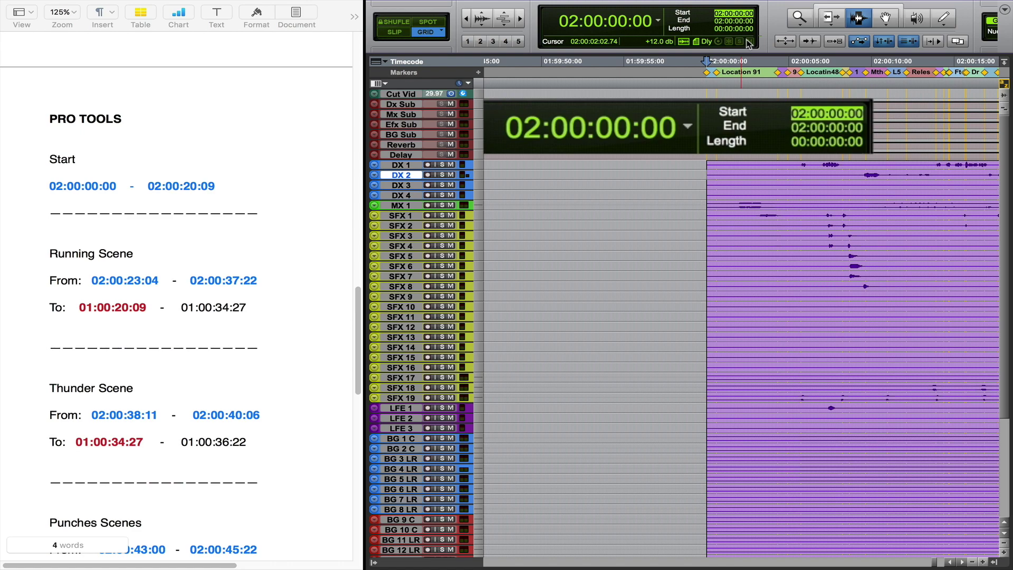
pyautogui.press('KP_Divide')
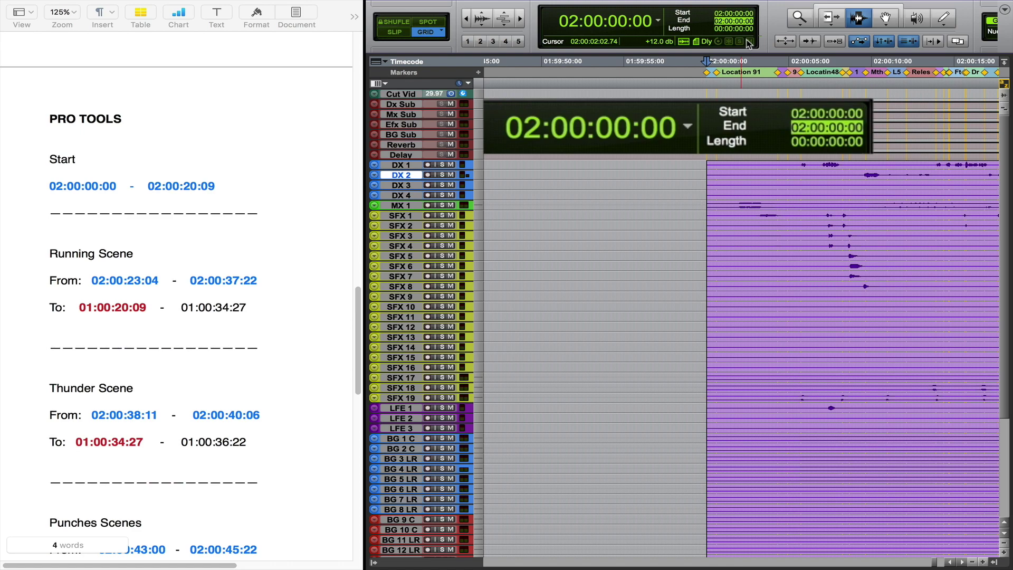
pyautogui.write('20:09')
pyautogui.press('Return')
pyautogui.press('r')
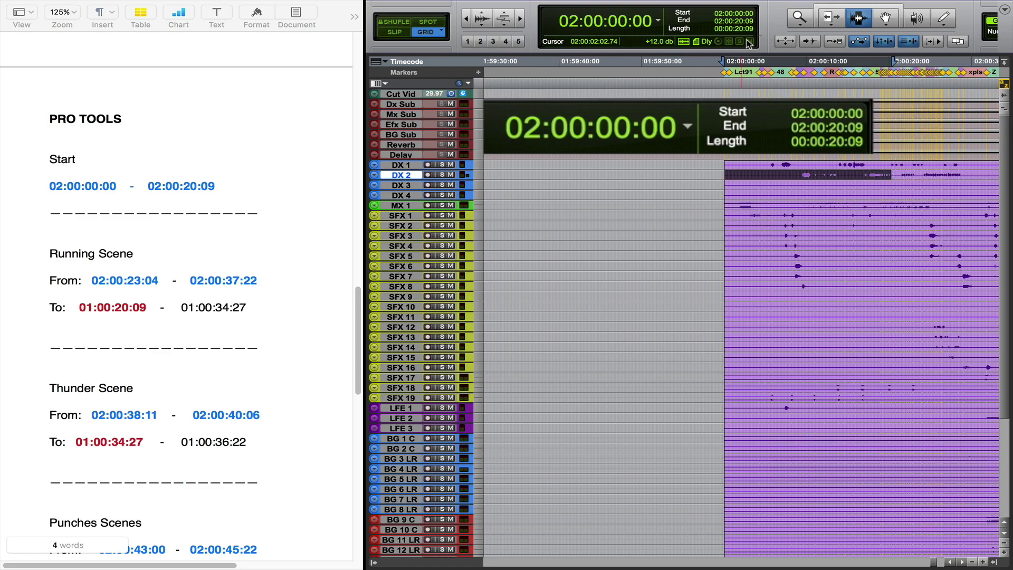
# Extend the opening section's selection up to DX 1 and down through all the remaining DX, MX, SFX, LFE and BG tracks.
pyautogui.hotkey('shift', 'p')
pyautogui.hotkey('shift', ';')
pyautogui.hotkey('shift', ';')
pyautogui.hotkey('shift', ';')
pyautogui.hotkey('shift', ';')
pyautogui.hotkey('shift', ';')
pyautogui.hotkey('shift', ';')
pyautogui.hotkey('shift', ';')
pyautogui.hotkey('shift', ';')
pyautogui.hotkey('shift', ';')
pyautogui.hotkey('shift', ';')
pyautogui.hotkey('shift', ';')
pyautogui.hotkey('shift', ';')
pyautogui.hotkey('shift', ';')
pyautogui.hotkey('shift', ';')
pyautogui.hotkey('shift', ';')
pyautogui.hotkey('shift', ';')
pyautogui.hotkey('shift', ';')
pyautogui.hotkey('shift', ';')
pyautogui.hotkey('shift', ';')
pyautogui.hotkey('shift', ';')
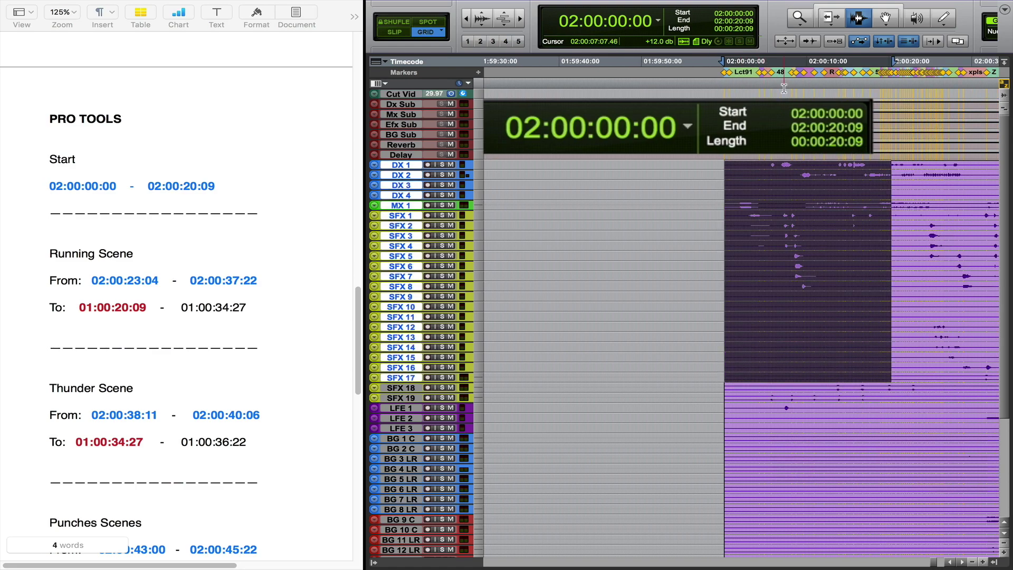
pyautogui.hotkey('shift', ';')
pyautogui.hotkey('shift', ';')
pyautogui.hotkey('shift', ';')
pyautogui.hotkey('shift', ';')
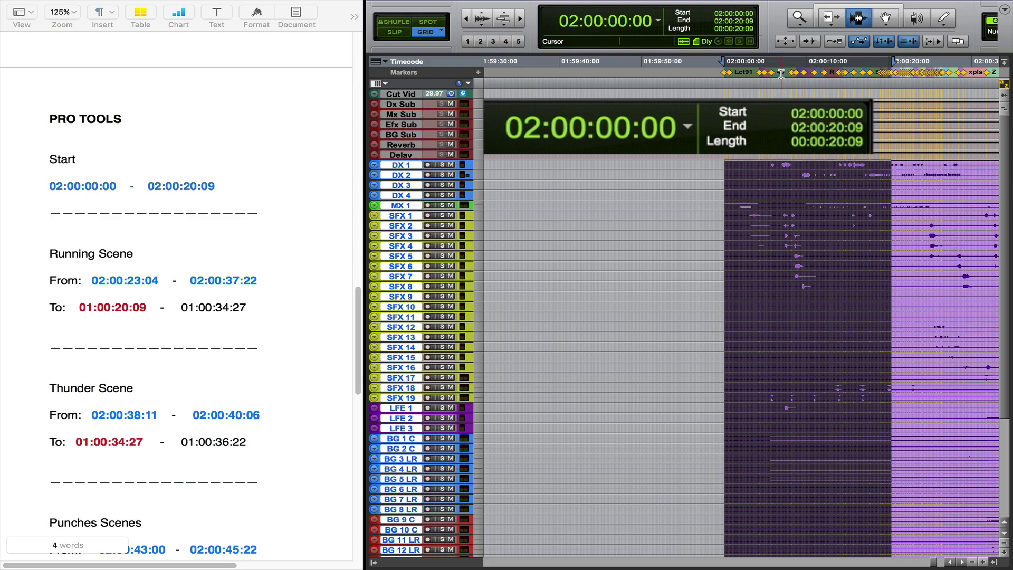
# Copy the selected opening section and paste it at 01:00:00:00.
pyautogui.press('KP_Multiply')
pyautogui.write('1000000')
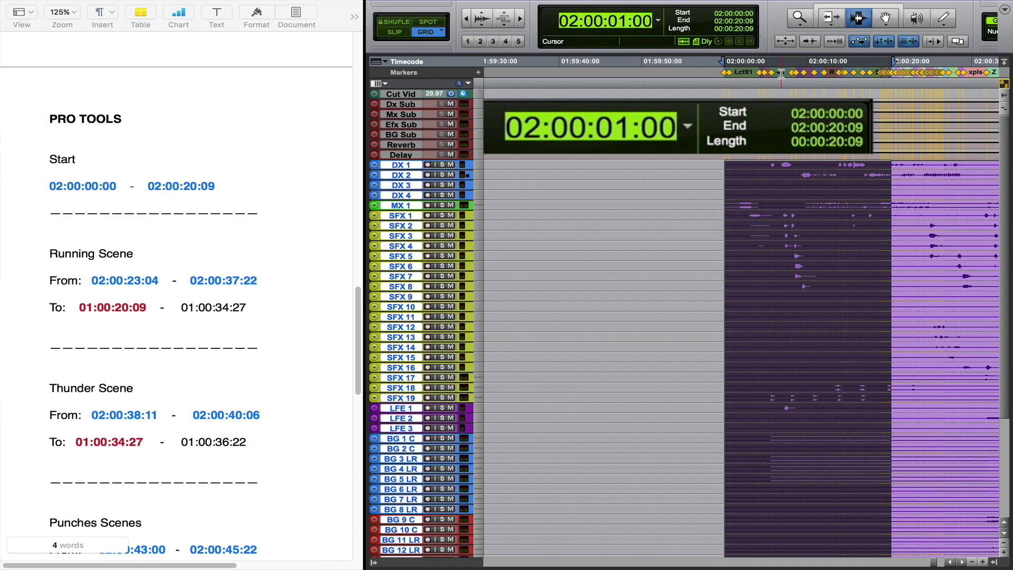
pyautogui.press('Return')
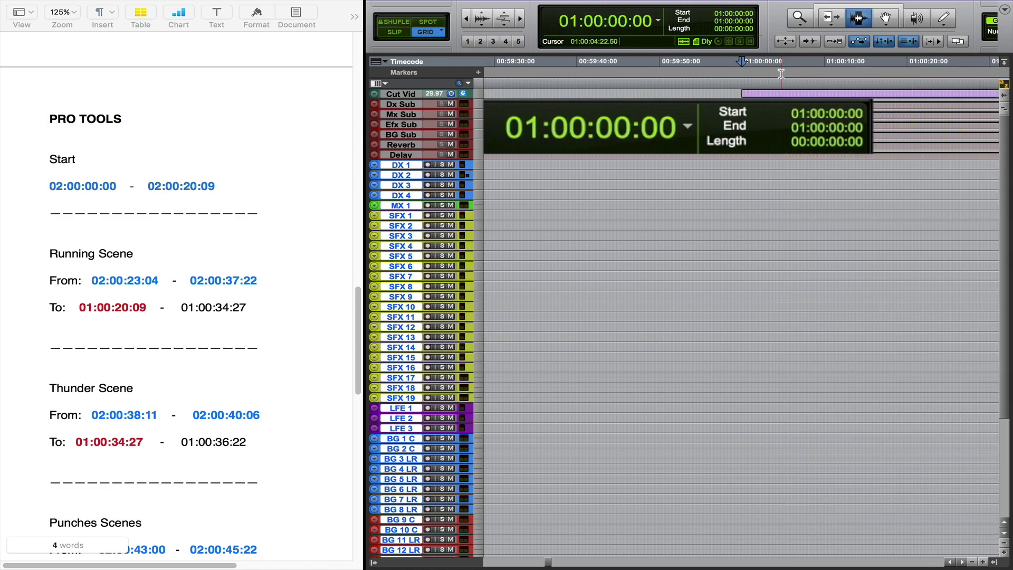
pyautogui.press('super+v')
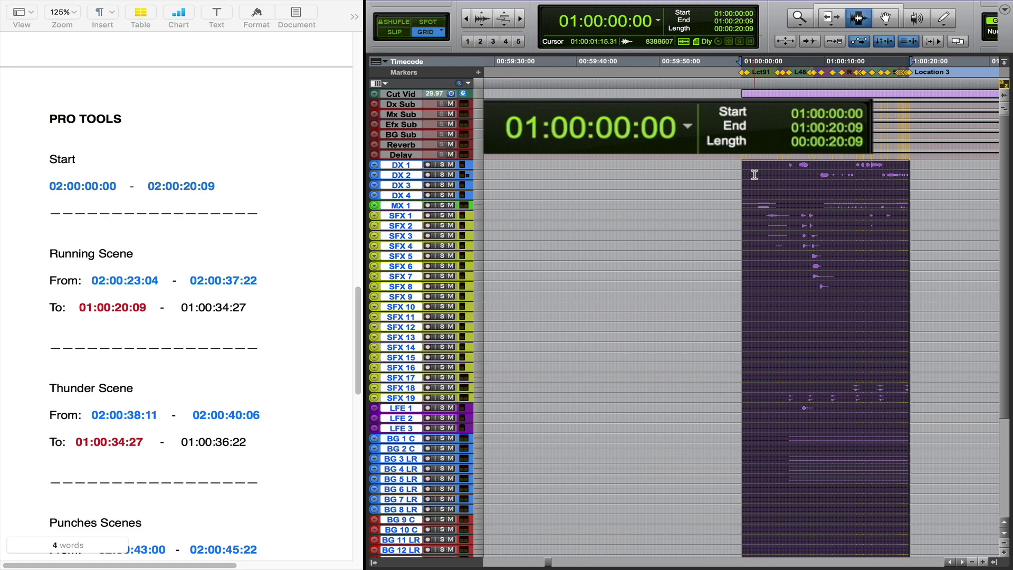
# Select the Running Scene in the copied group from 02:00:23:04 to 02:00:37:22.
pyautogui.press('KP_Divide')
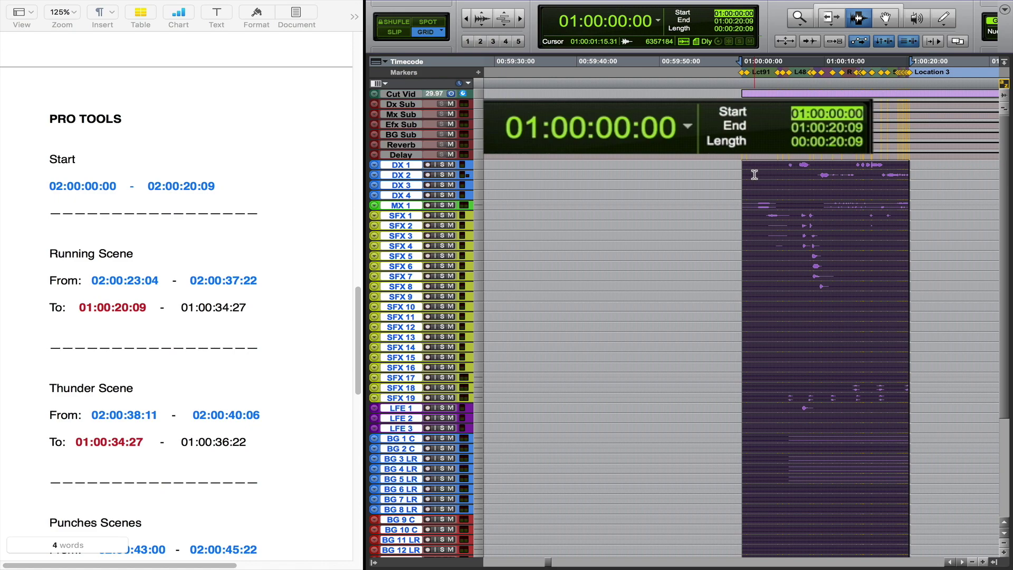
pyautogui.write('2:00:23:04')
pyautogui.press('/')
pyautogui.write('2:00:')
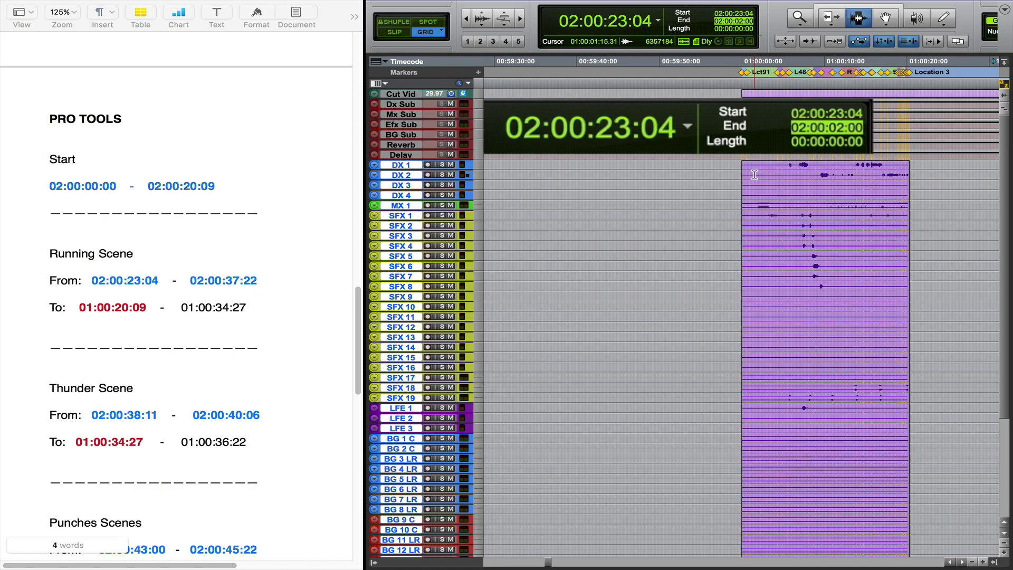
pyautogui.write('37:22')
pyautogui.press('Return')
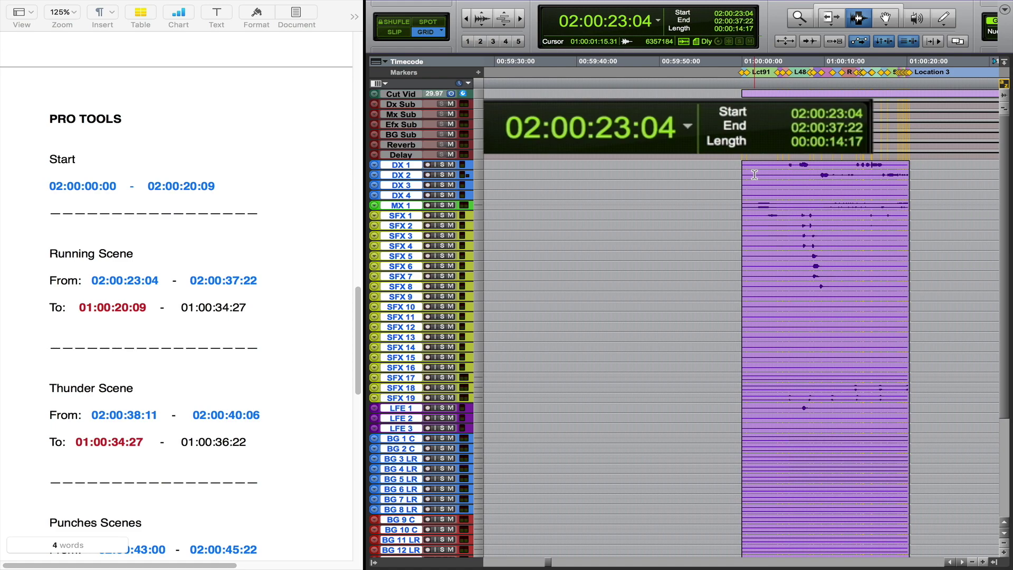
# Copy the selected Running Scene and paste it at 01:00:20:09.
pyautogui.press('KP_Multiply')
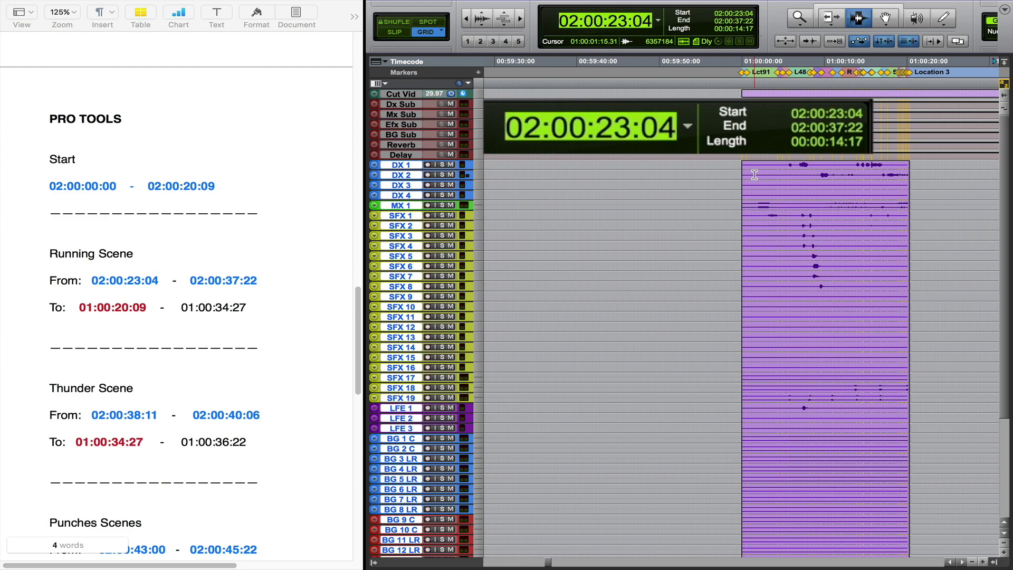
pyautogui.write('1:00:20')
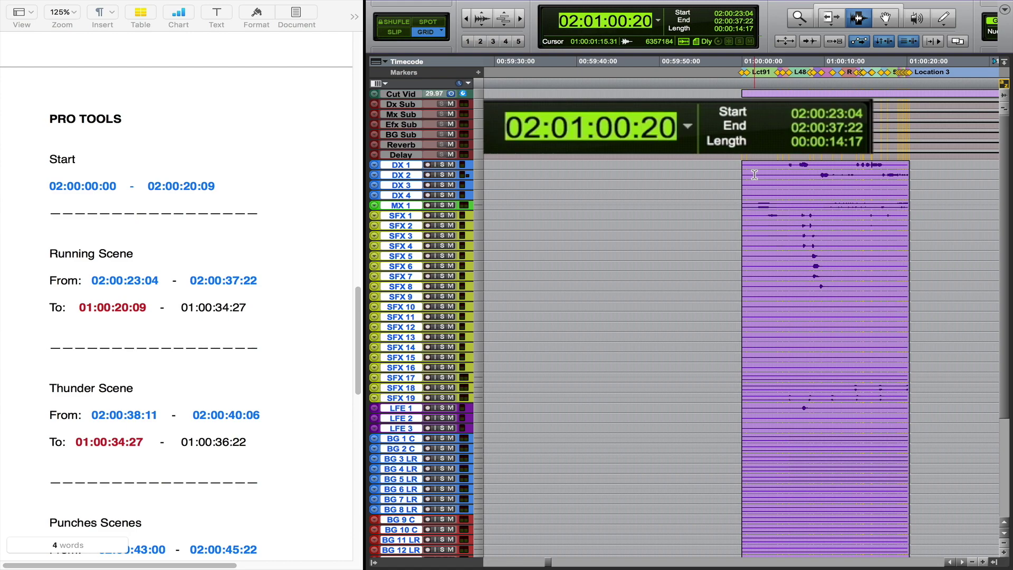
pyautogui.write(':09')
pyautogui.press('Return')
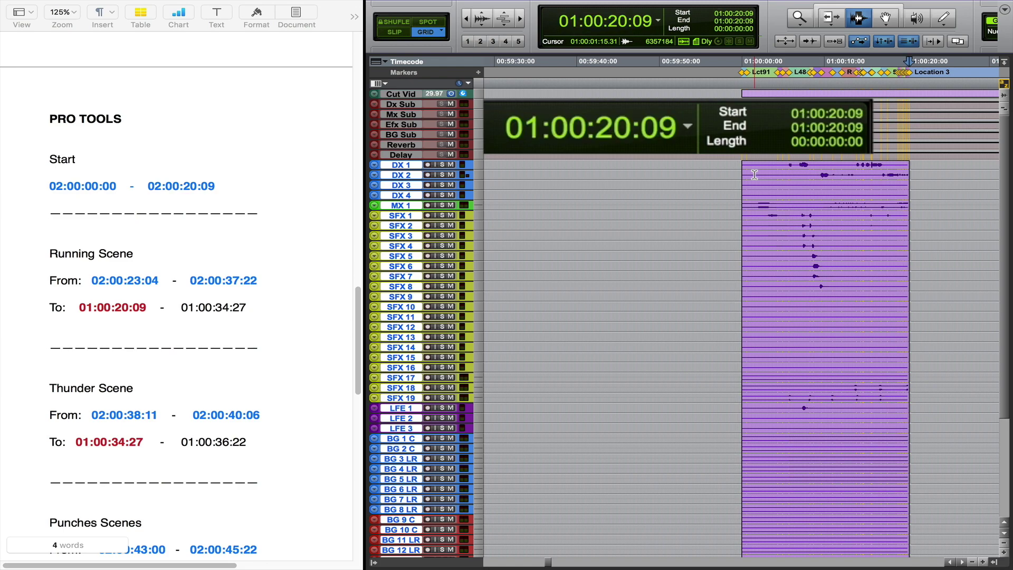
pyautogui.write('01:00:34:27')
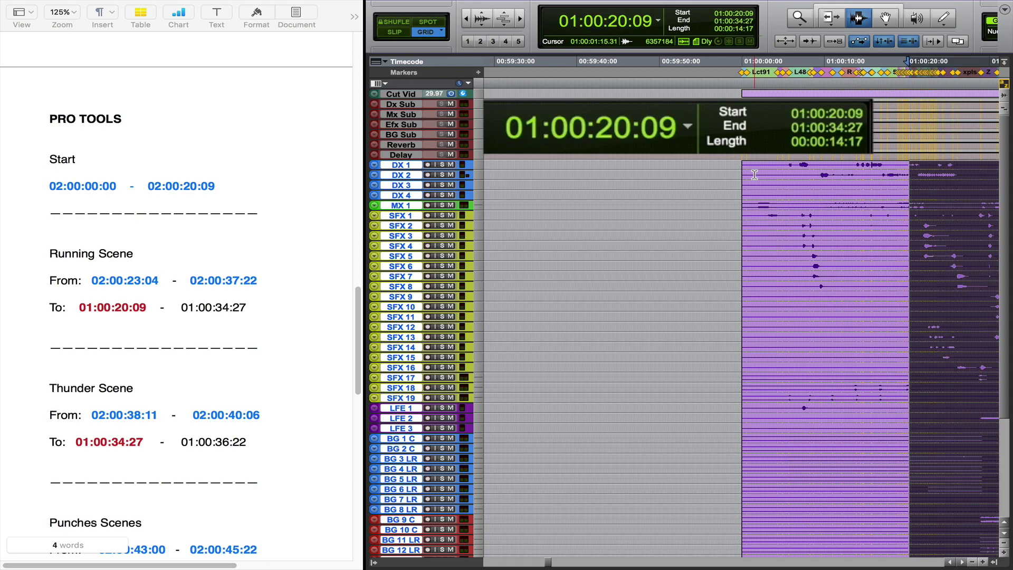
# Select the Thunder Scene in the copied group from 02:00:38:11 to 02:00:40:06.
pyautogui.hscroll(5, 750, 185)
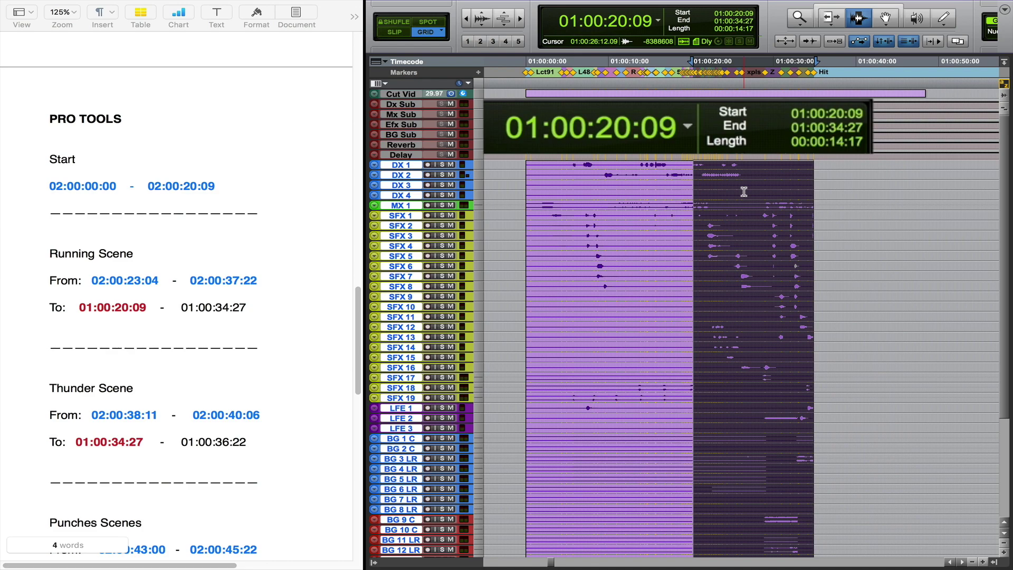
pyautogui.press('KP_Divide')
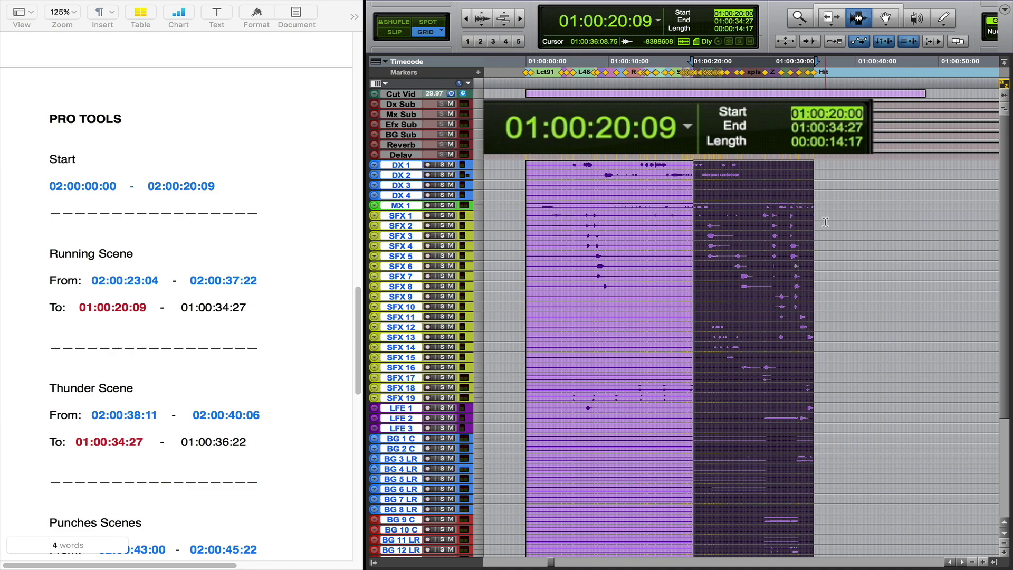
pyautogui.write('2:00:38:11')
pyautogui.press('Tab')
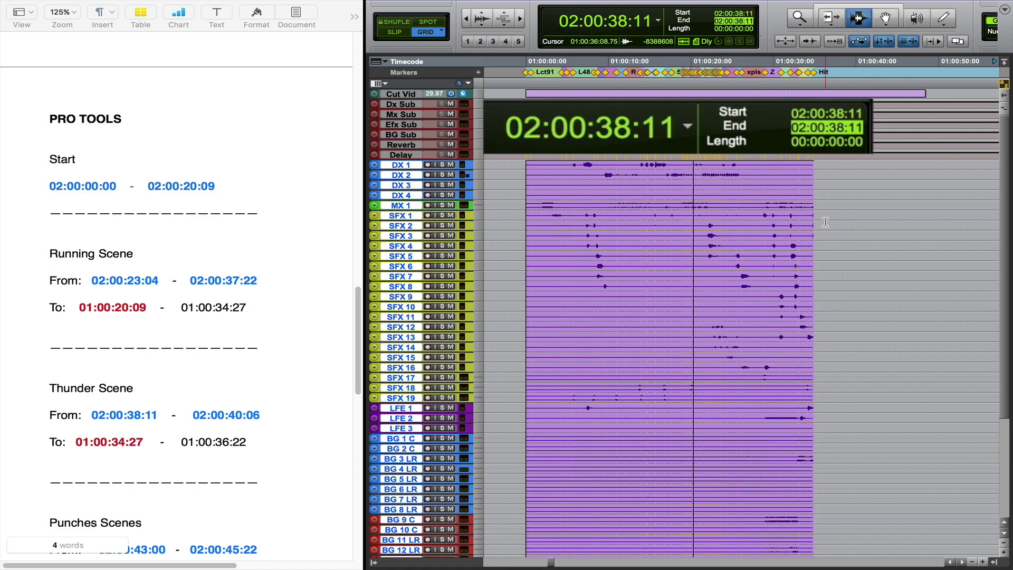
pyautogui.write('02:00:40:06')
pyautogui.press('Return')
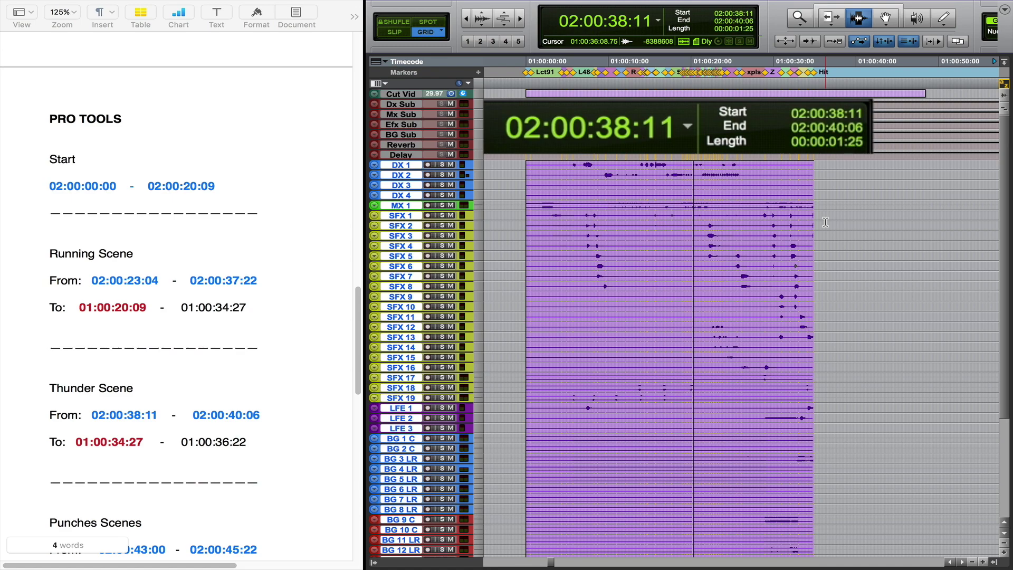
# Copy the selected Thunder Scene and paste it at 01:00:34:27.
pyautogui.press('KP_Multiply')
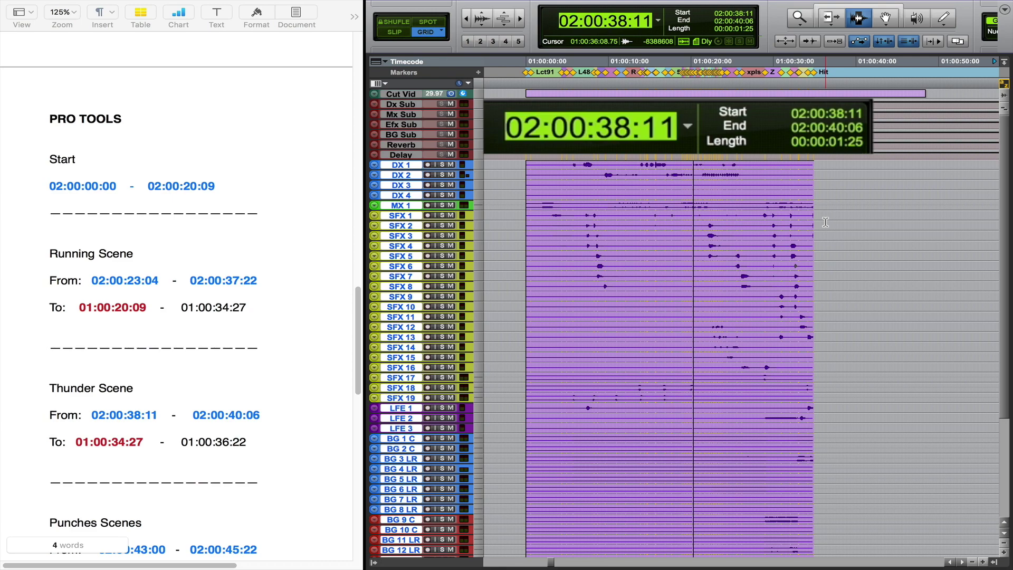
pyautogui.write('01:00:34:27')
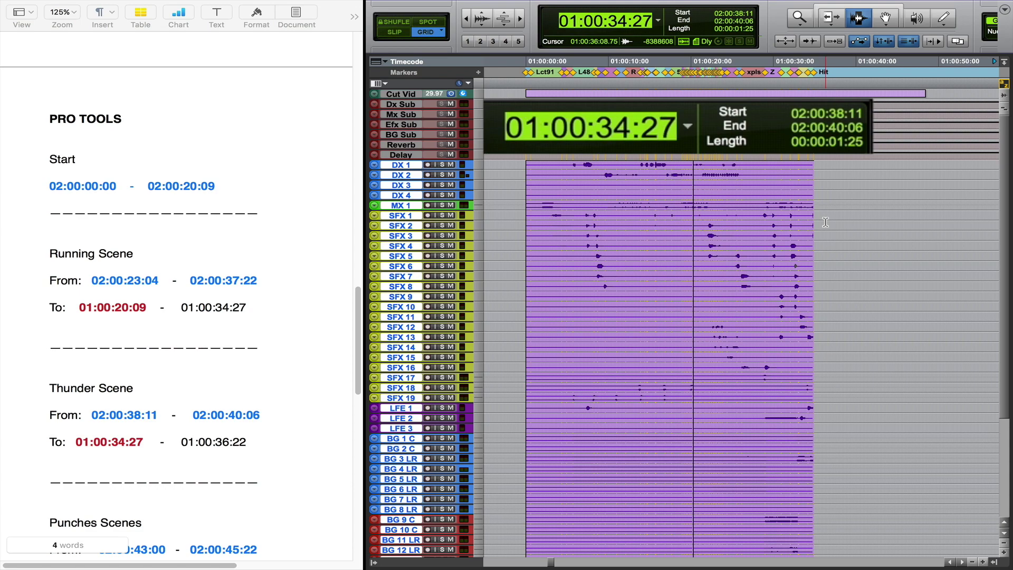
pyautogui.press('Return')
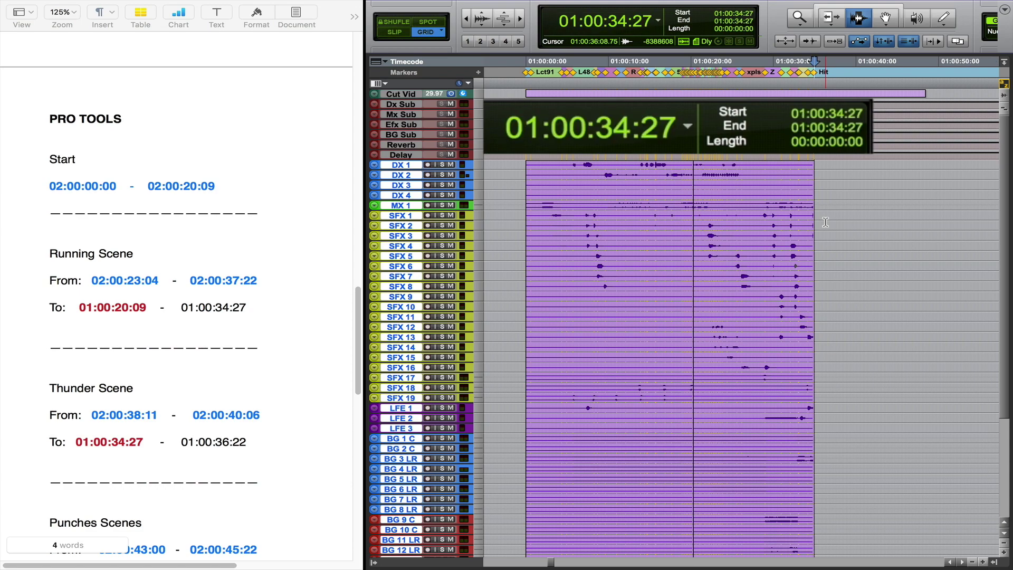
pyautogui.press('super+v')
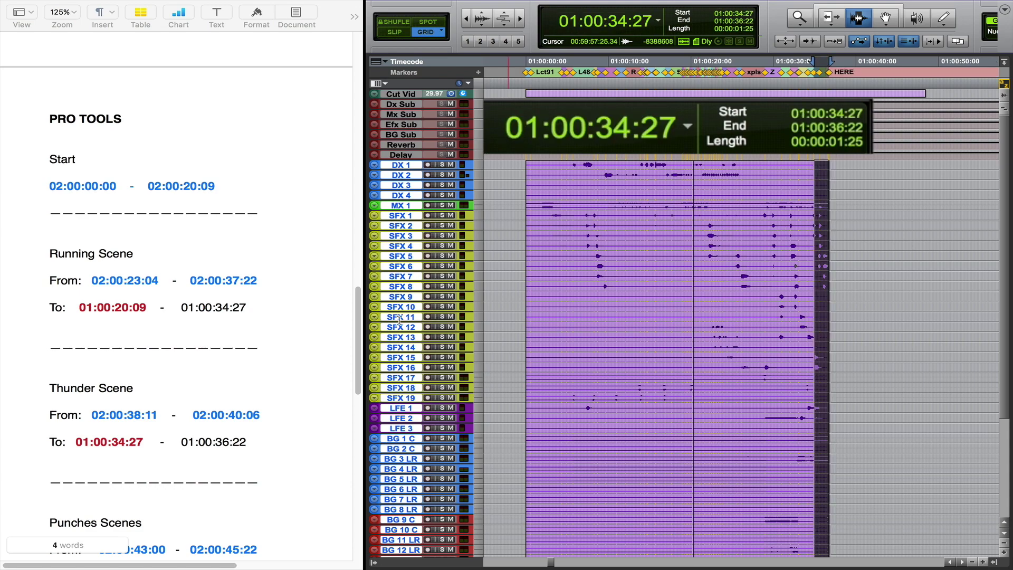
# Consult the edit list's Punches Scenes entry and select that section in Pro Tools from 02:00:43:00 to 02:00:45:22.
pyautogui.scroll(-7, 143, 324)
pyautogui.scroll(-7, 147, 389)
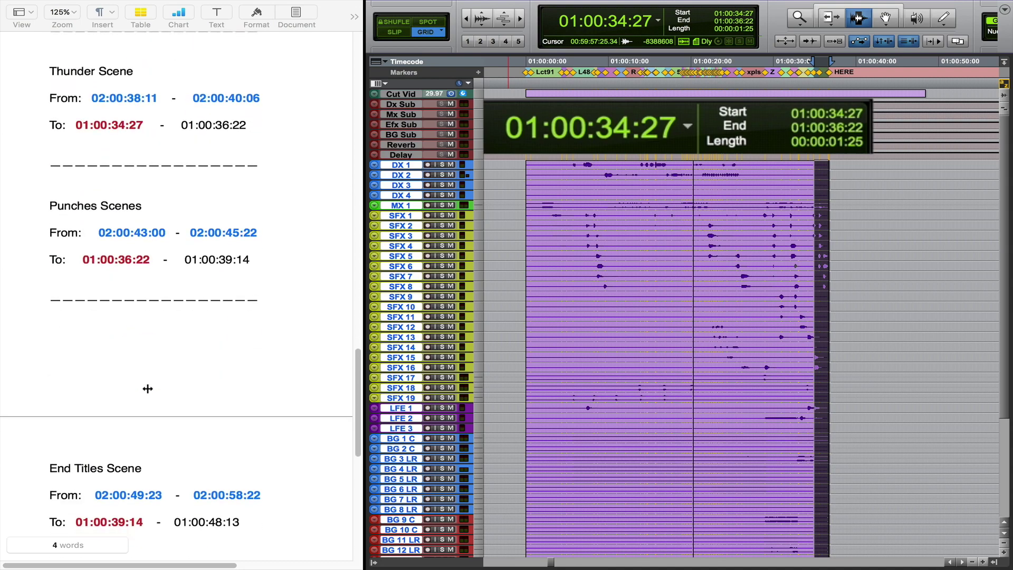
pyautogui.click(930, 366)
pyautogui.press('KP_Divide')
pyautogui.write('2')
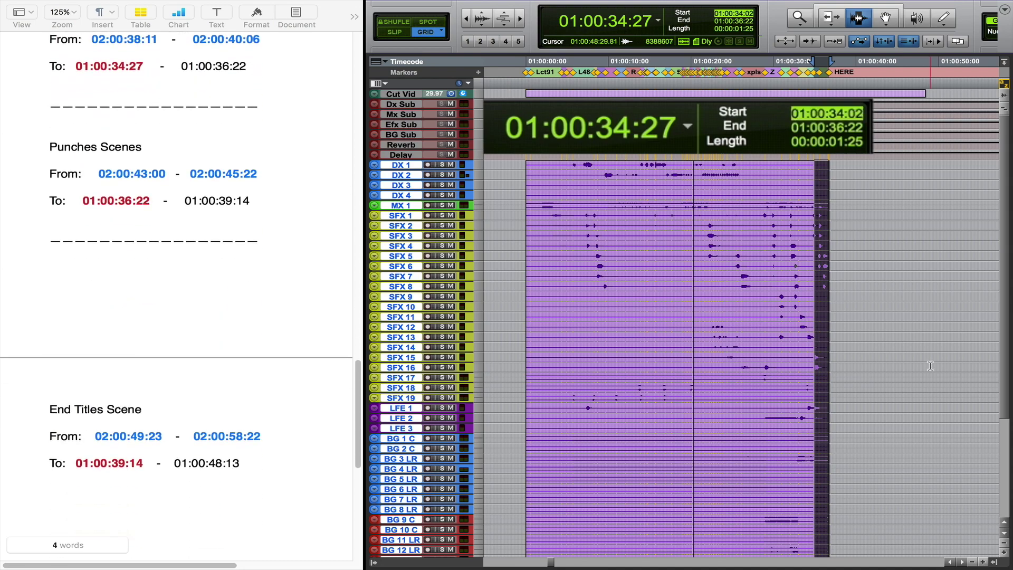
pyautogui.write(':00:43:00')
pyautogui.press('KP_Divide')
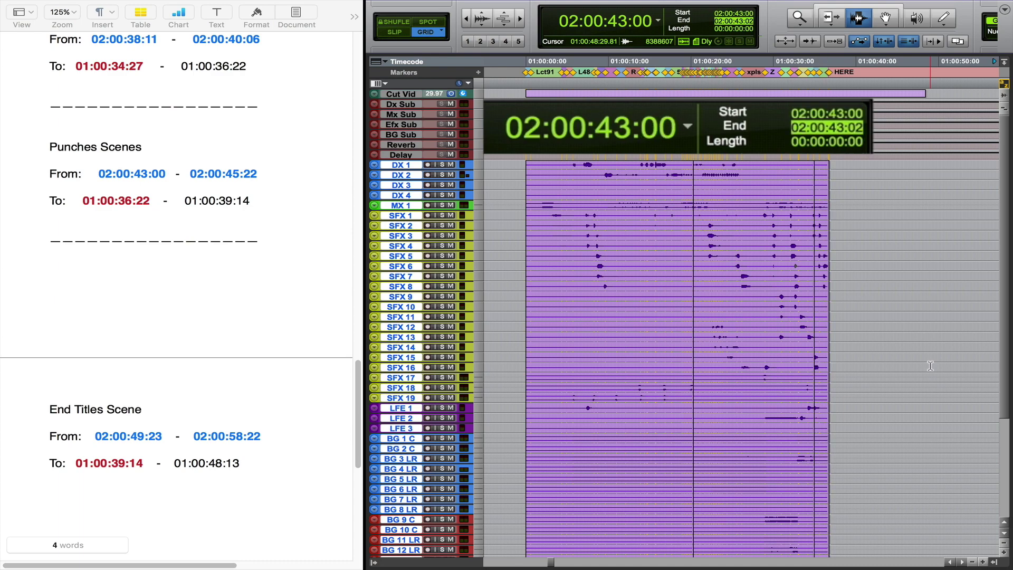
pyautogui.write('2:00:45:22')
pyautogui.press('Return')
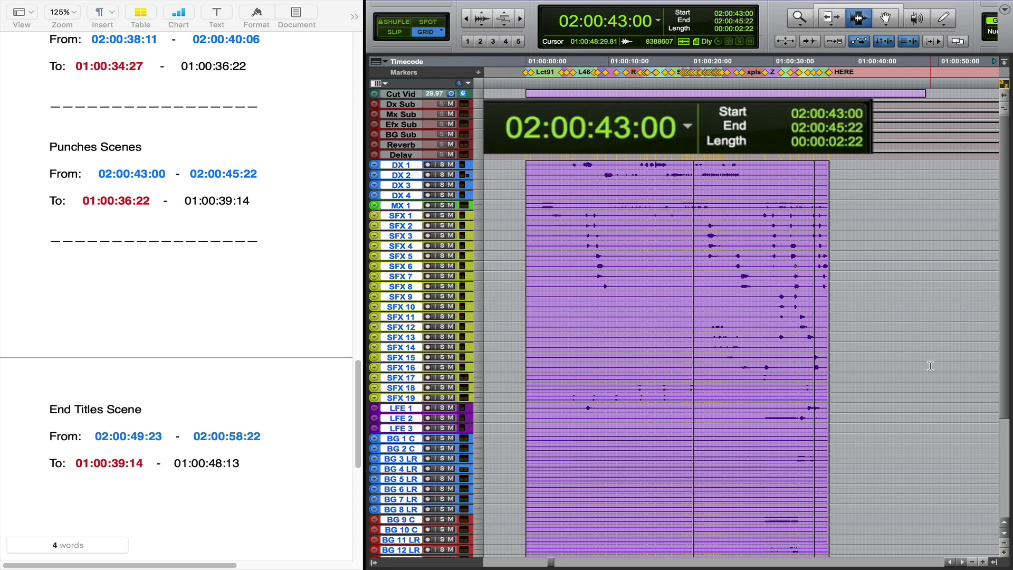
# Copy the selected Punches Scenes section and paste it at 01:00:36:22.
pyautogui.press('KP_Multiply')
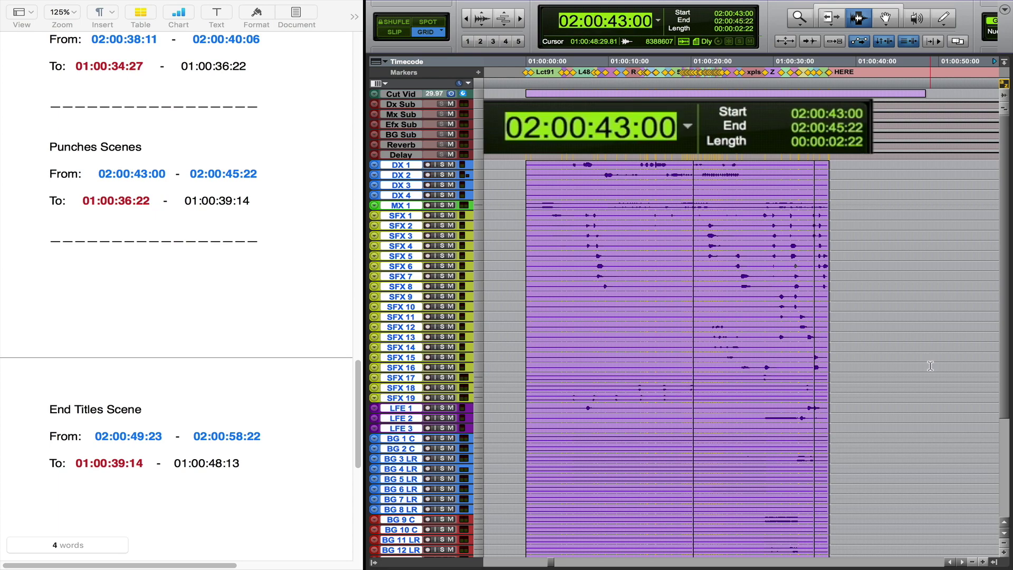
pyautogui.write('1:00:36')
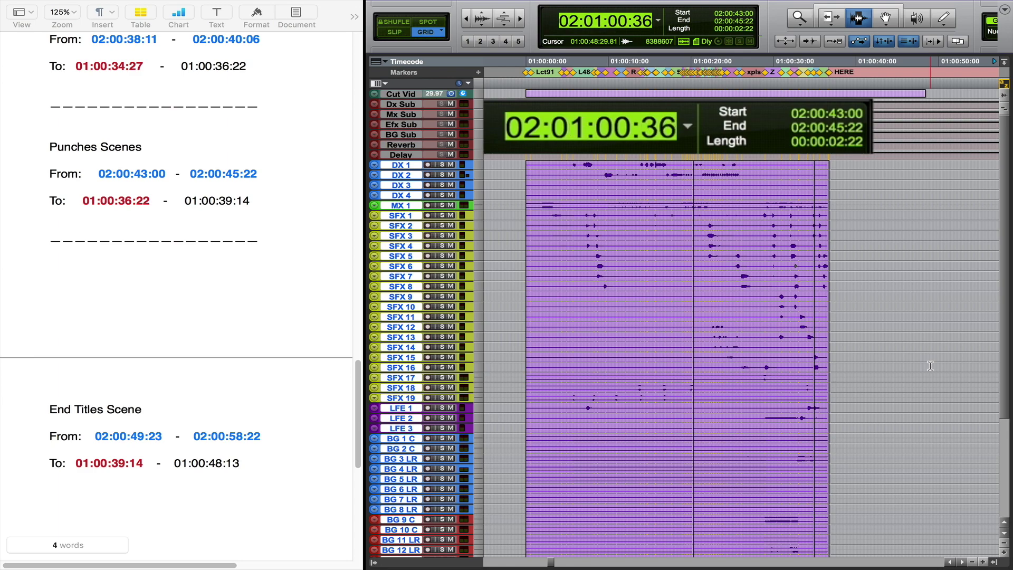
pyautogui.write(':22')
pyautogui.press('Return')
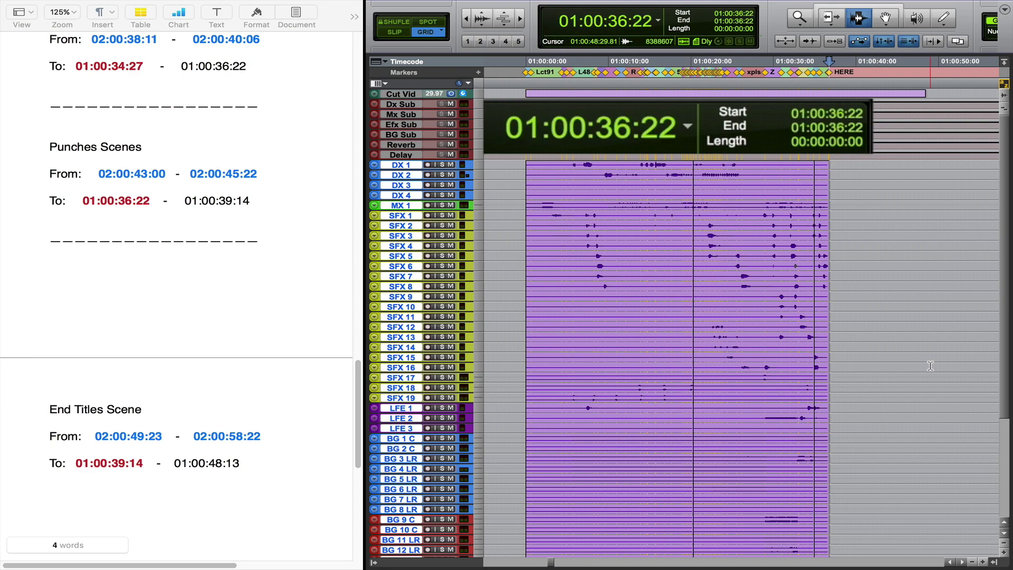
pyautogui.press('super+v')
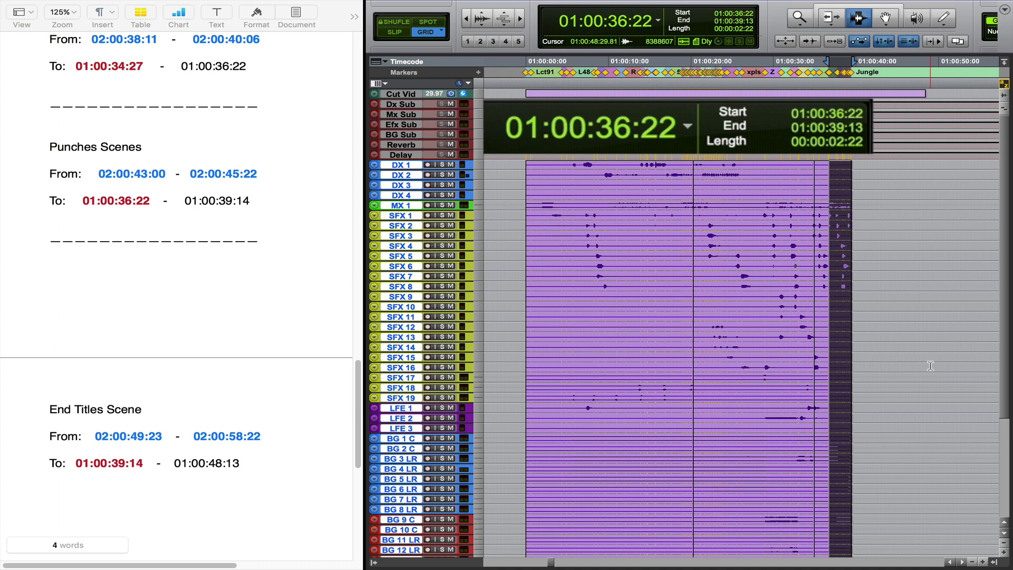
# Select the End Titles Scene in the copied group from 02:00:49:23 to 02:00:58:22.
pyautogui.press('KP_Divide')
pyautogui.write('01020049')
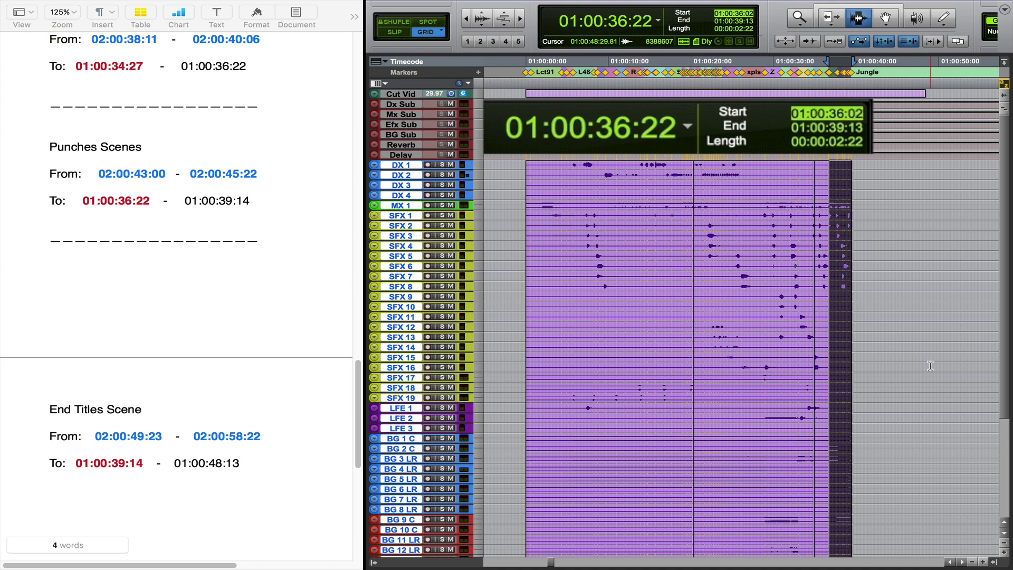
pyautogui.write('23')
pyautogui.press('KP_Divide')
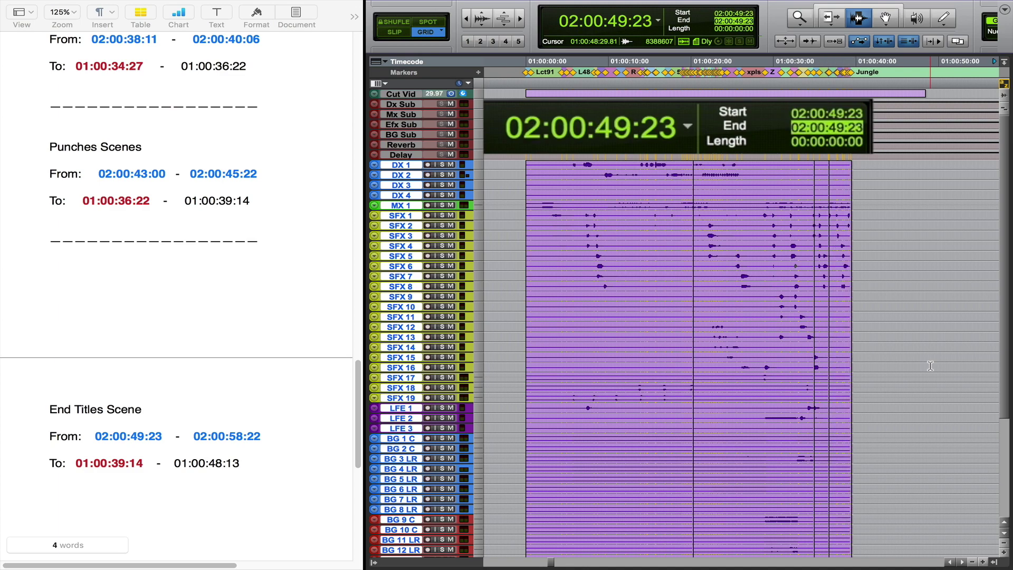
pyautogui.write('02:00:58:22')
pyautogui.press('Return')
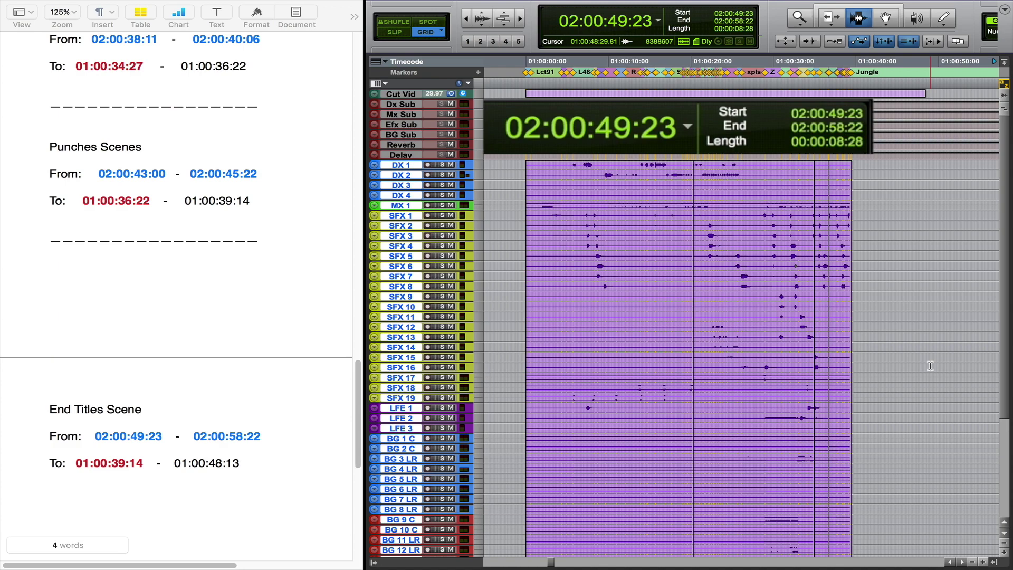
# Copy the selected End Titles Scene and place the edit cursor at its destination, 01:00:39:14.
pyautogui.press('KP_Equal')
pyautogui.write('01')
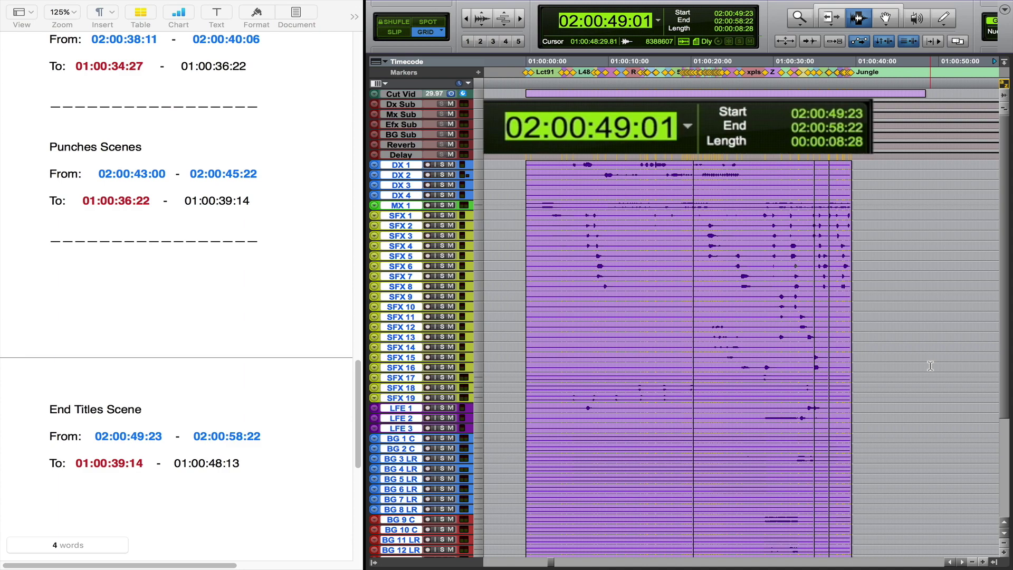
pyautogui.write(':00:39:14')
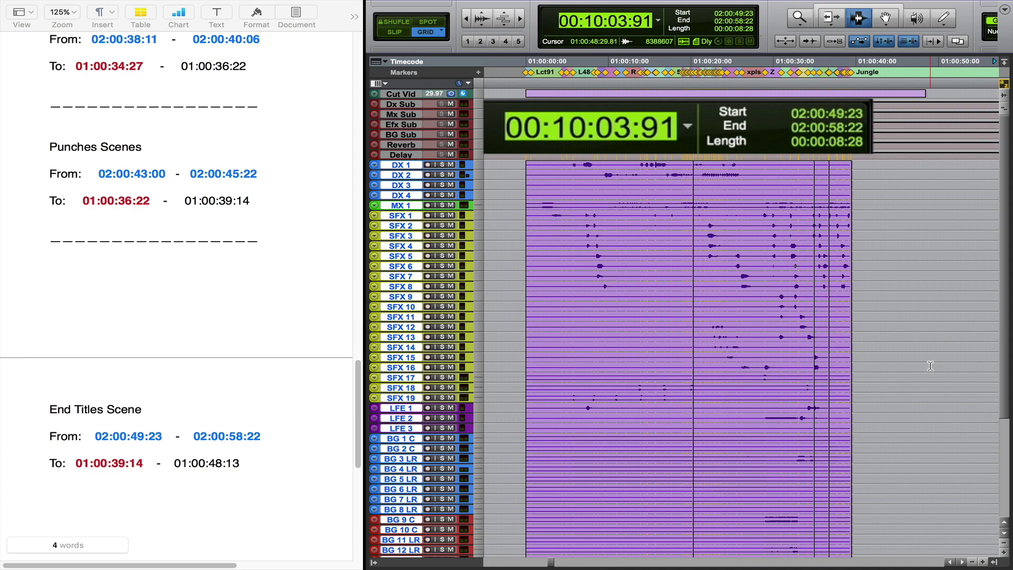
pyautogui.press('Return')
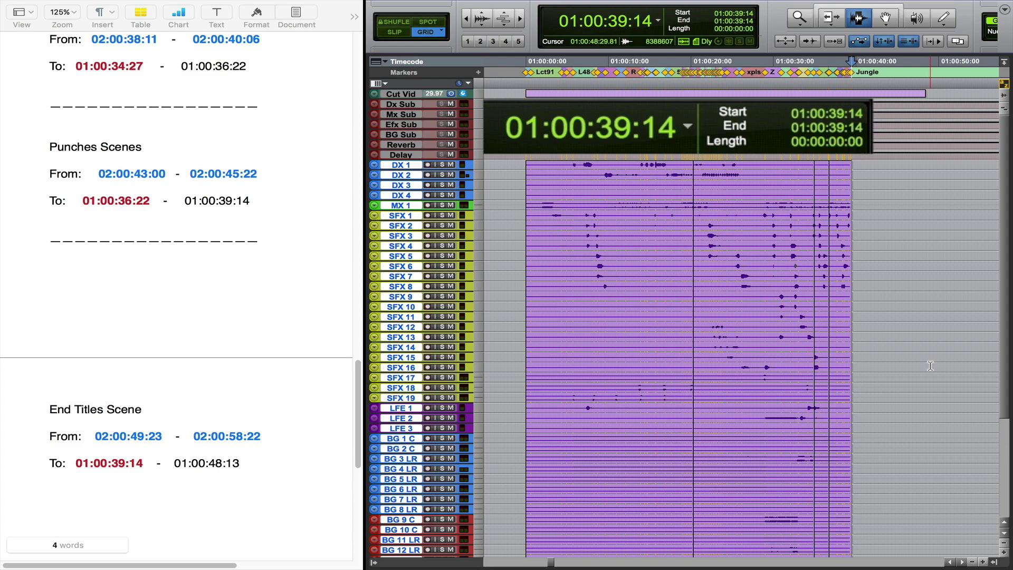